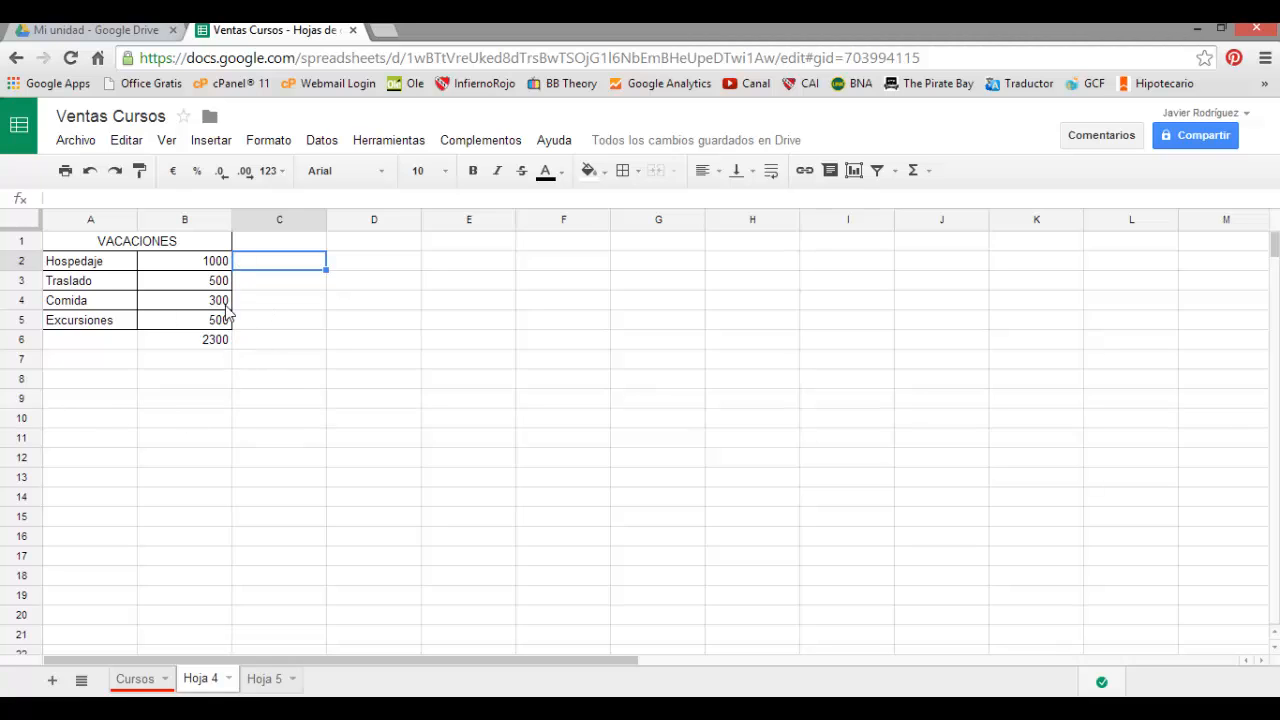
# - Review the individual expense amounts in cells B2 through B5 of the VACACIONES table
pyautogui.click(216, 264)
pyautogui.click(216, 283)
pyautogui.click(215, 302)
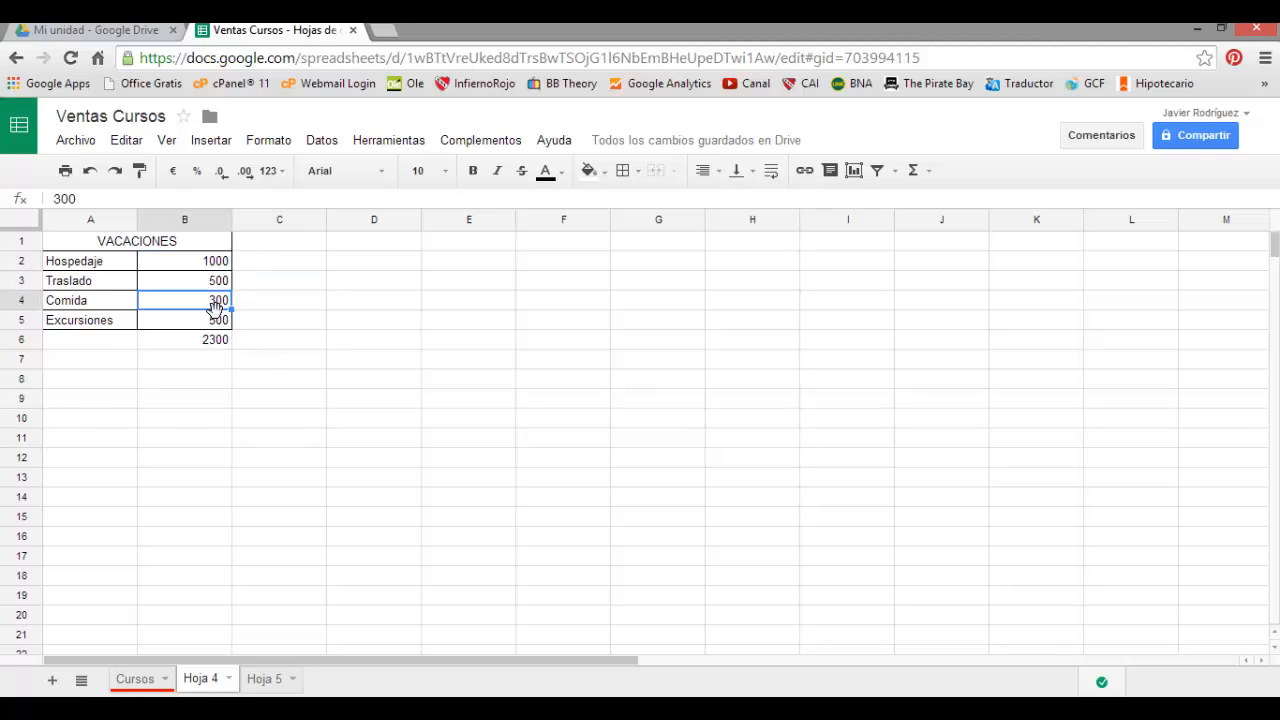
pyautogui.click(216, 324)
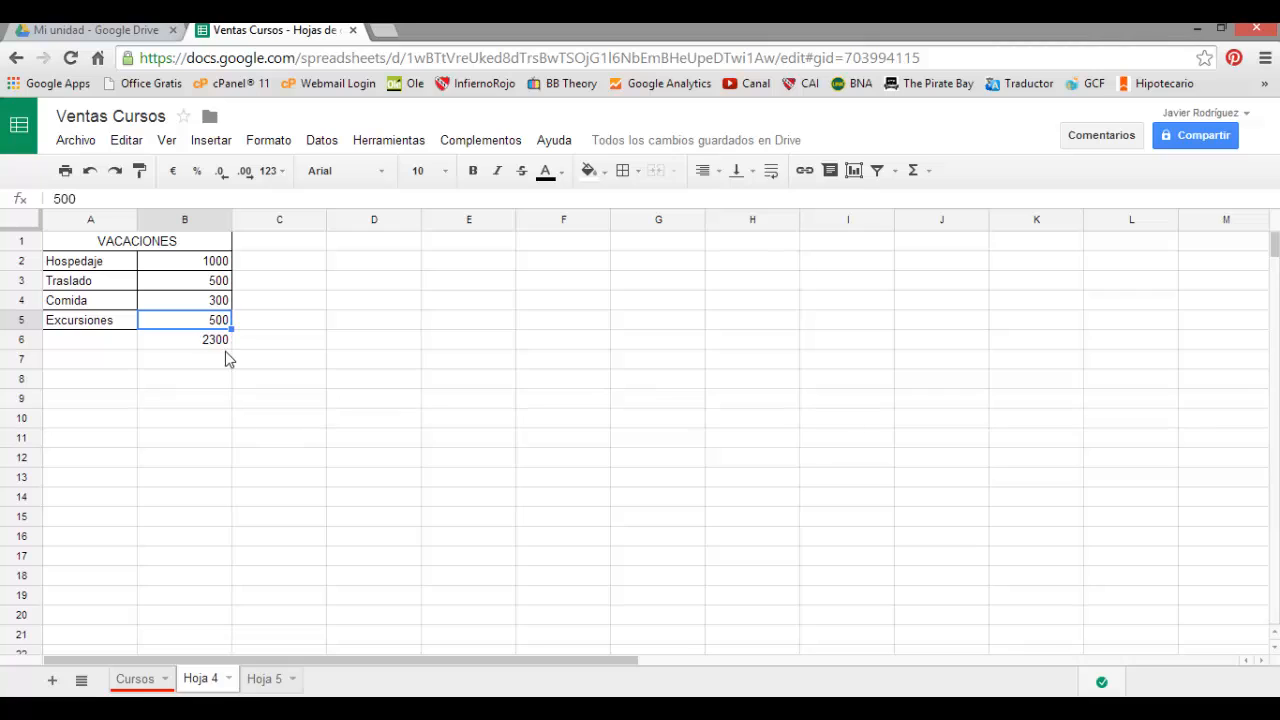
pyautogui.press('Up')
pyautogui.press('Up')
pyautogui.press('Up')
pyautogui.press('Right')
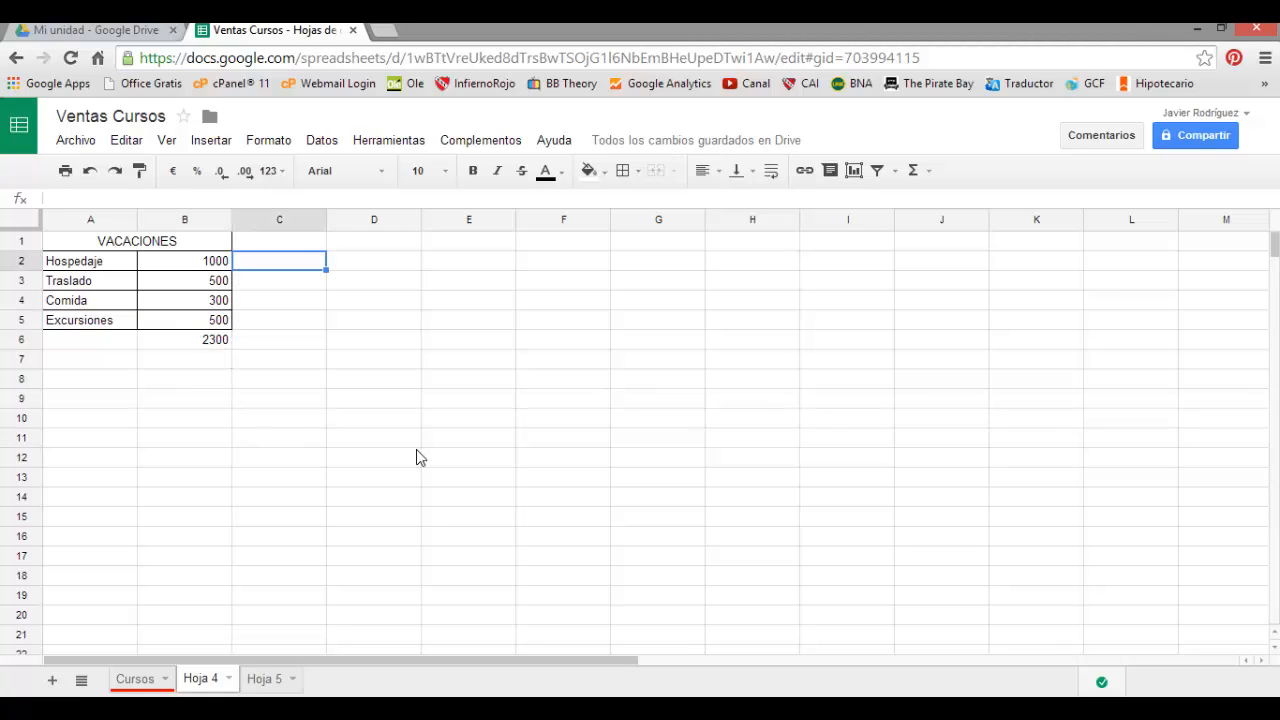
pyautogui.click(212, 264)
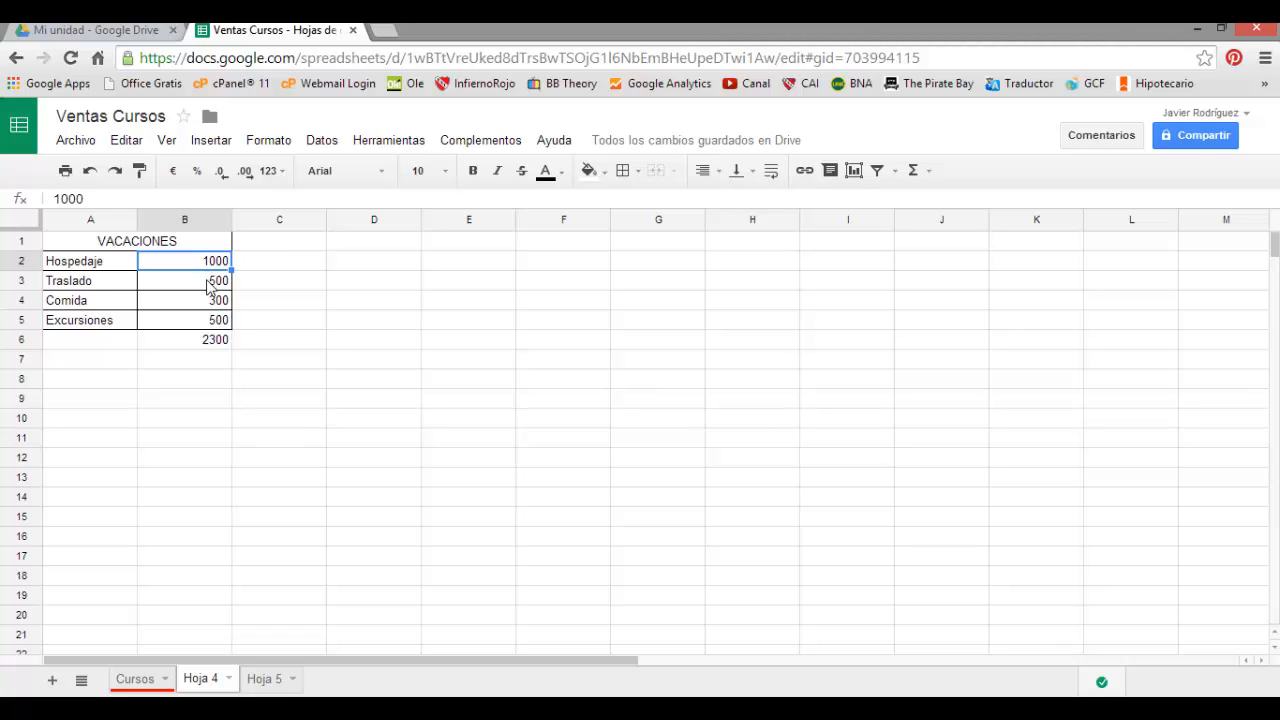
pyautogui.click(209, 322)
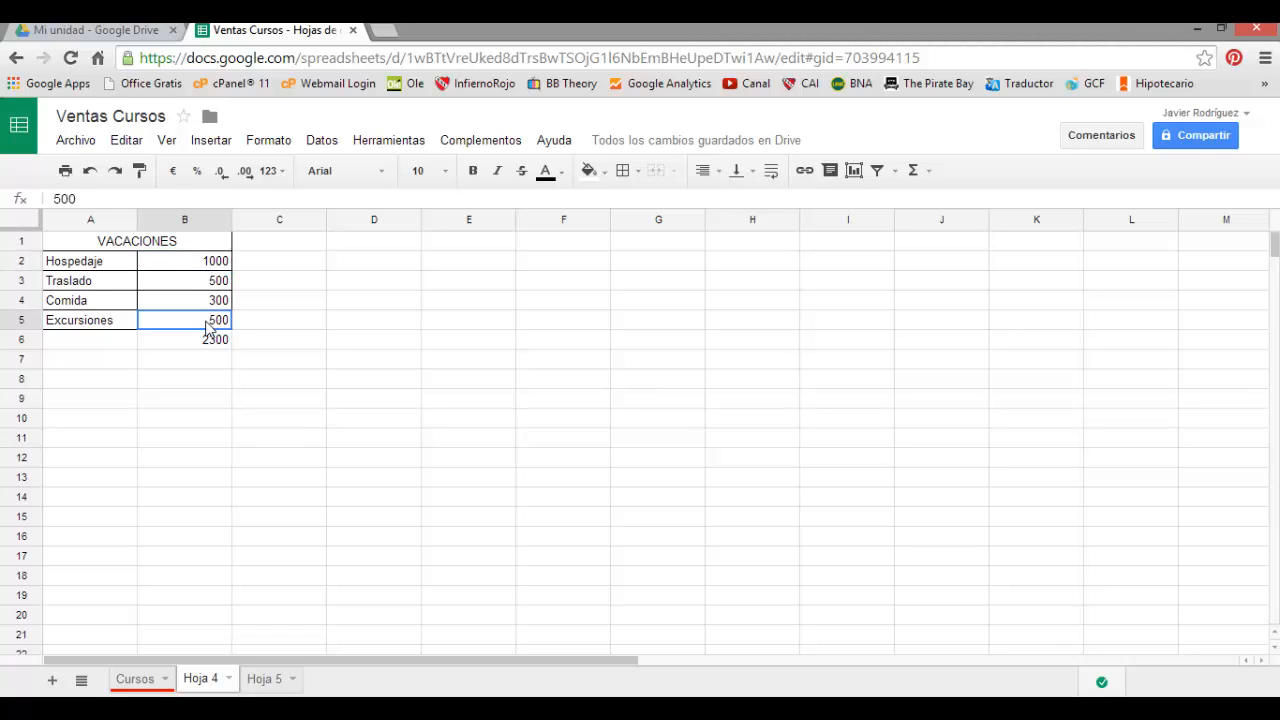
# - Enter the formula =B2/B6 in cell C2 to calculate Hospedaje's share of the total
pyautogui.click(292, 263)
pyautogui.write('=')
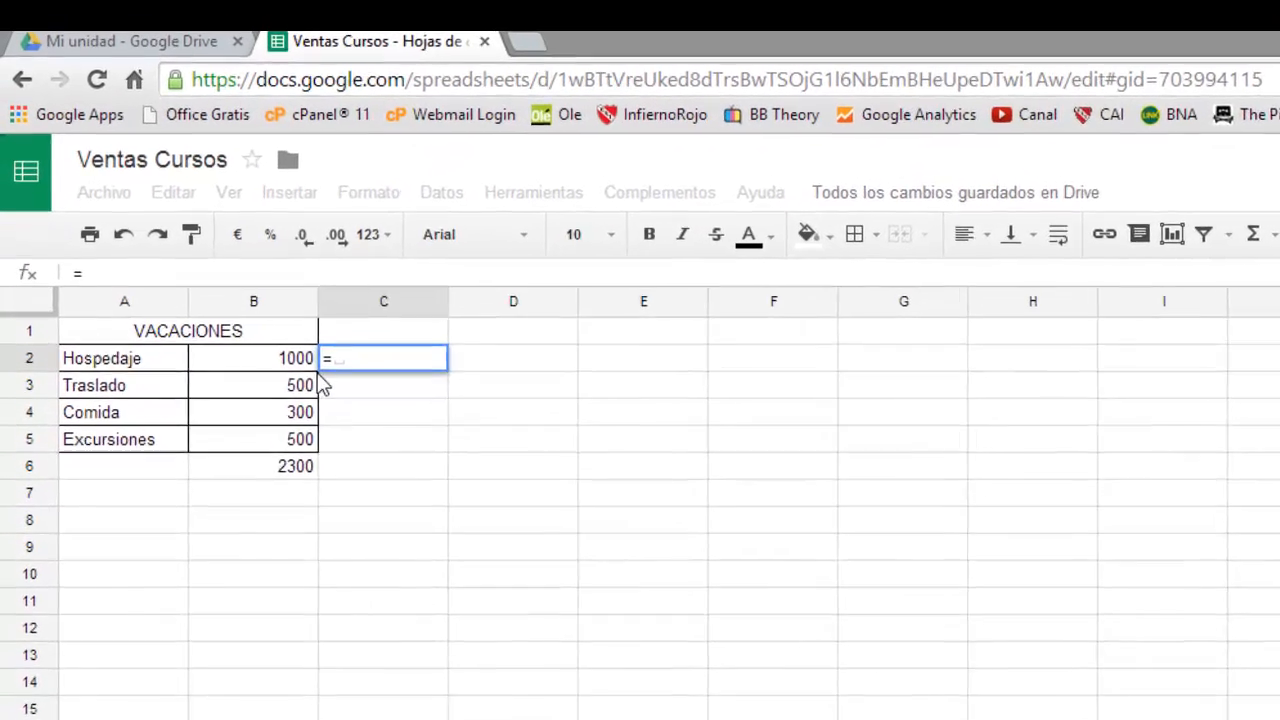
pyautogui.click(277, 362)
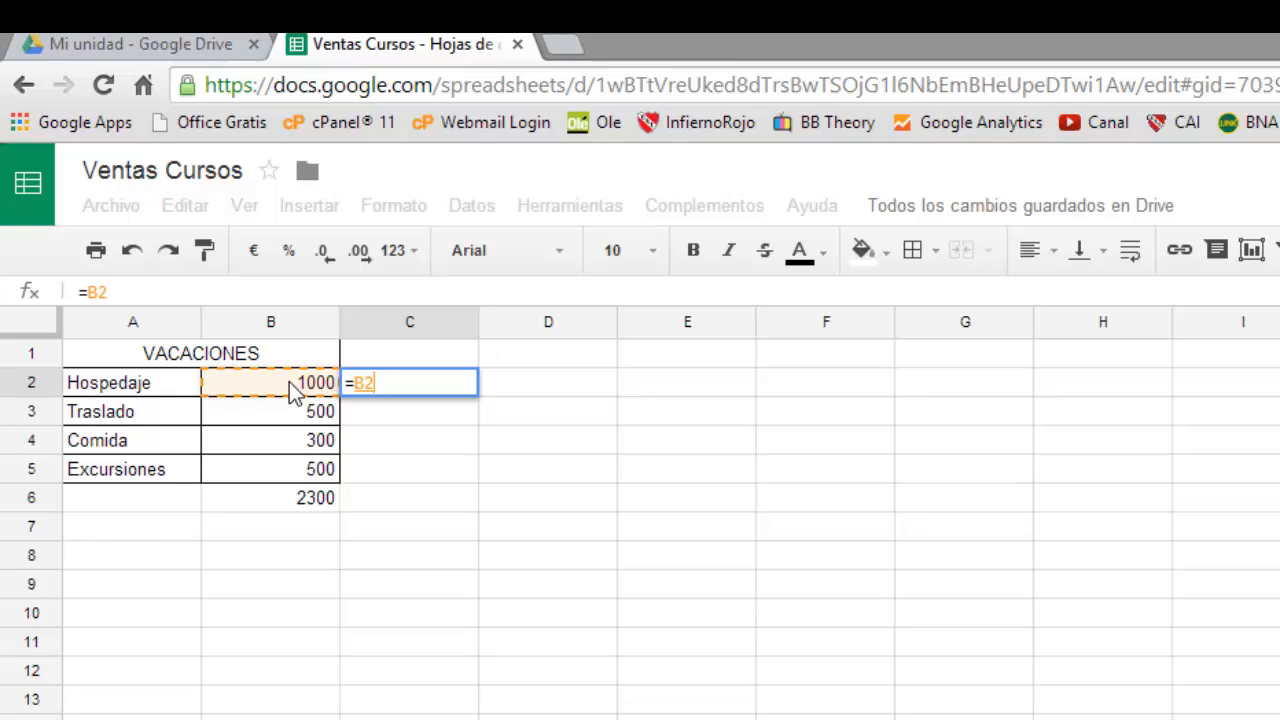
pyautogui.write('/b')
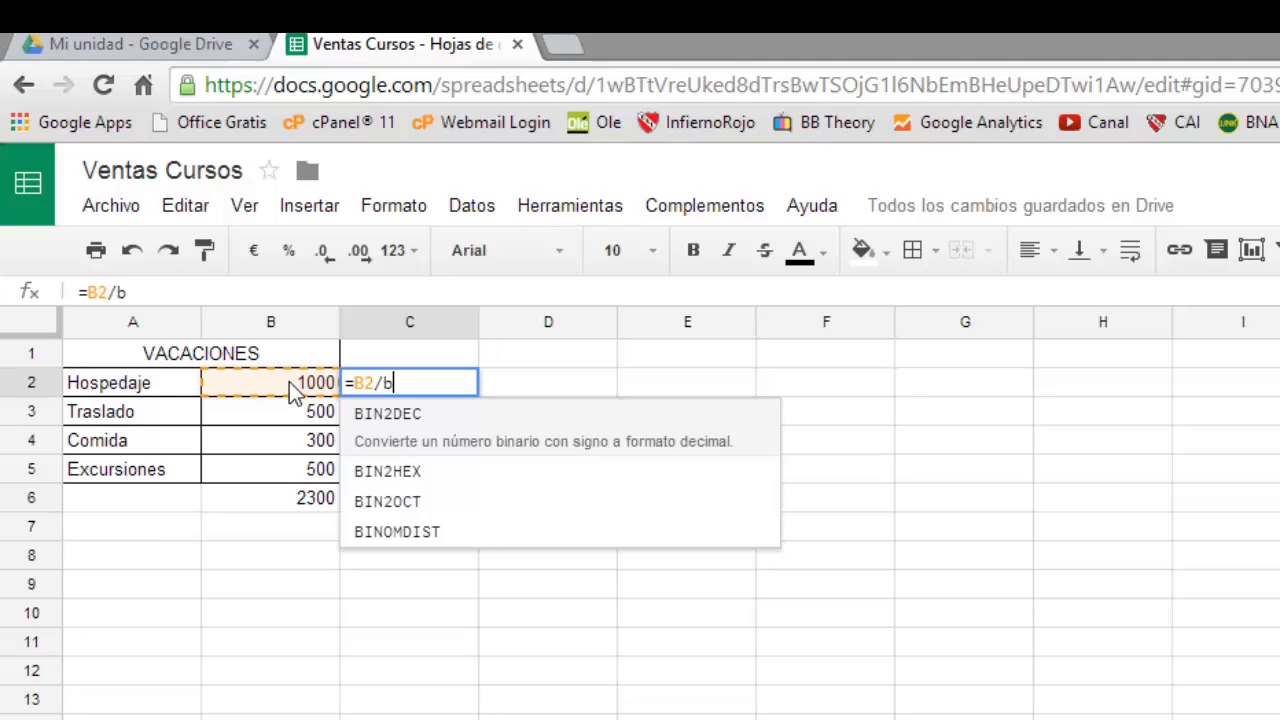
pyautogui.write('6')
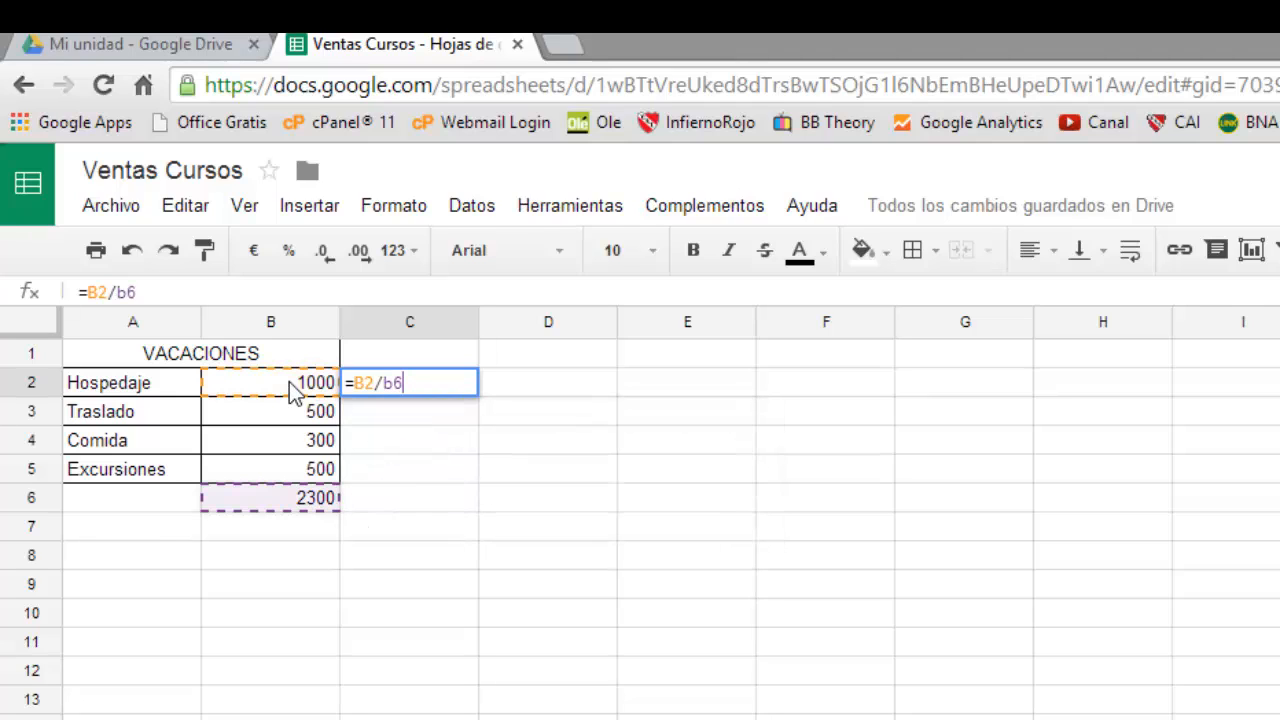
pyautogui.press('Return')
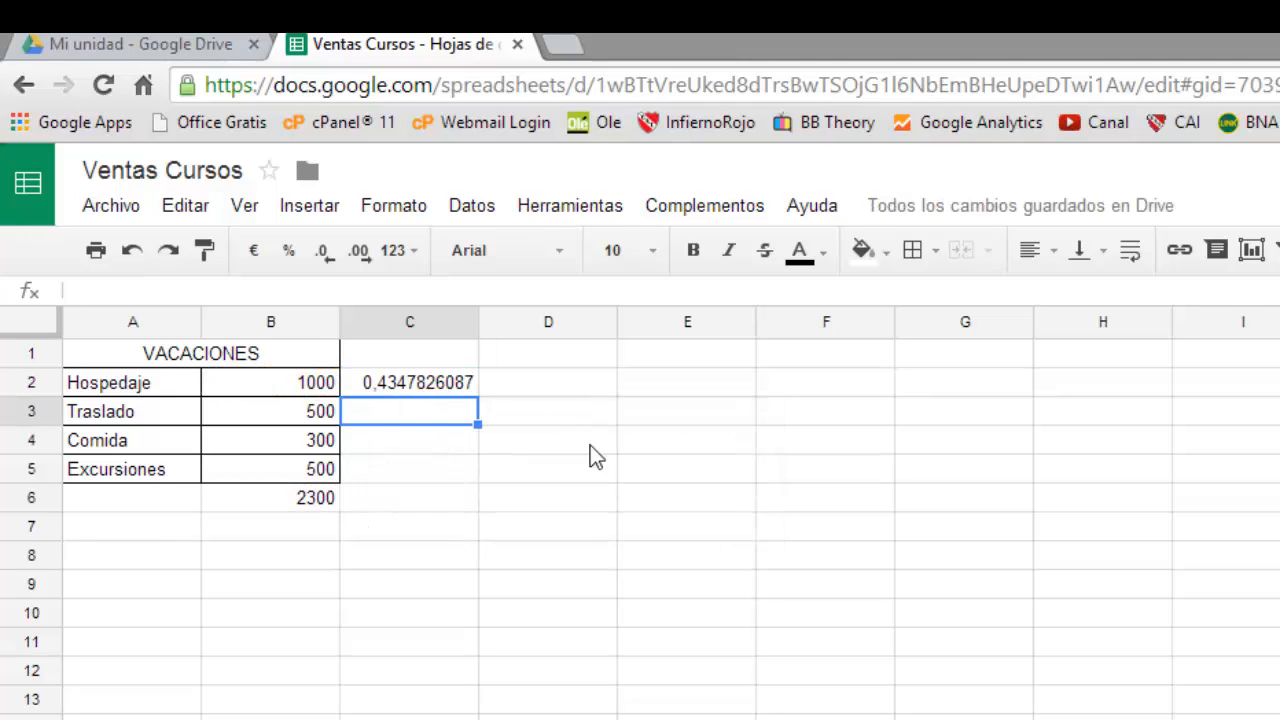
# - Format cell C2 as a percentage with one decimal place
pyautogui.click(458, 390)
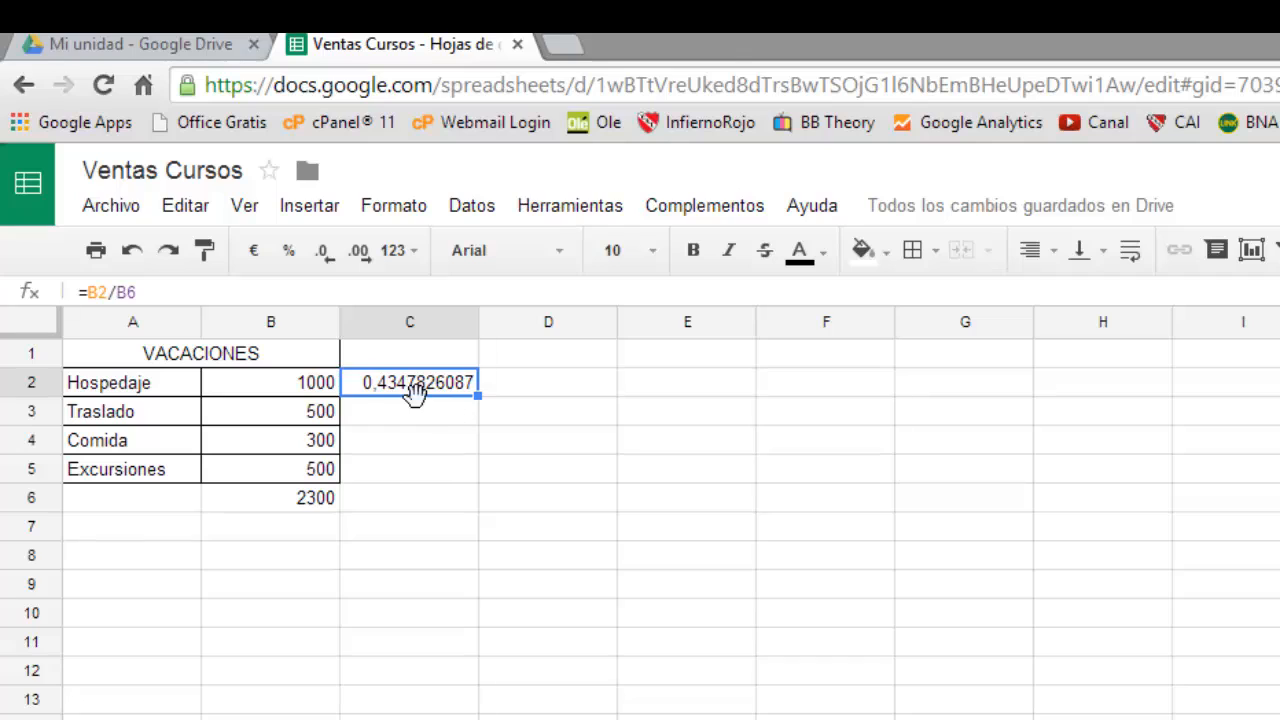
pyautogui.click(287, 262)
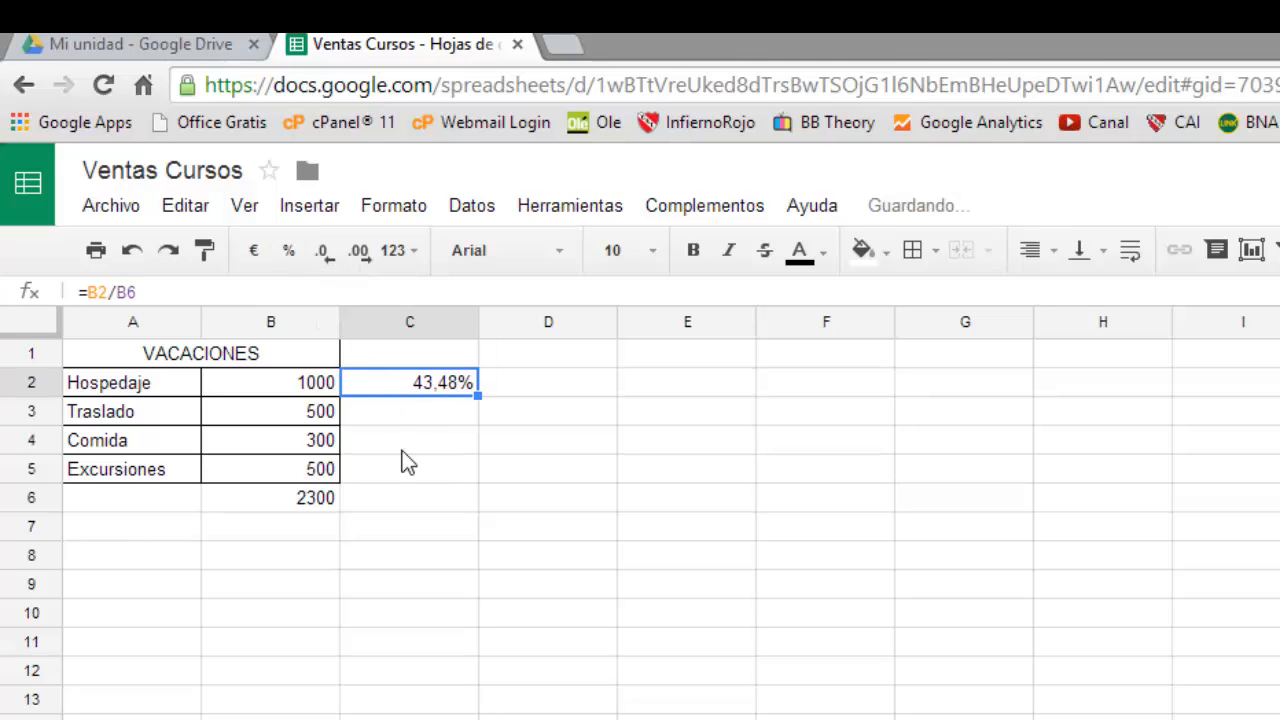
pyautogui.click(336, 268)
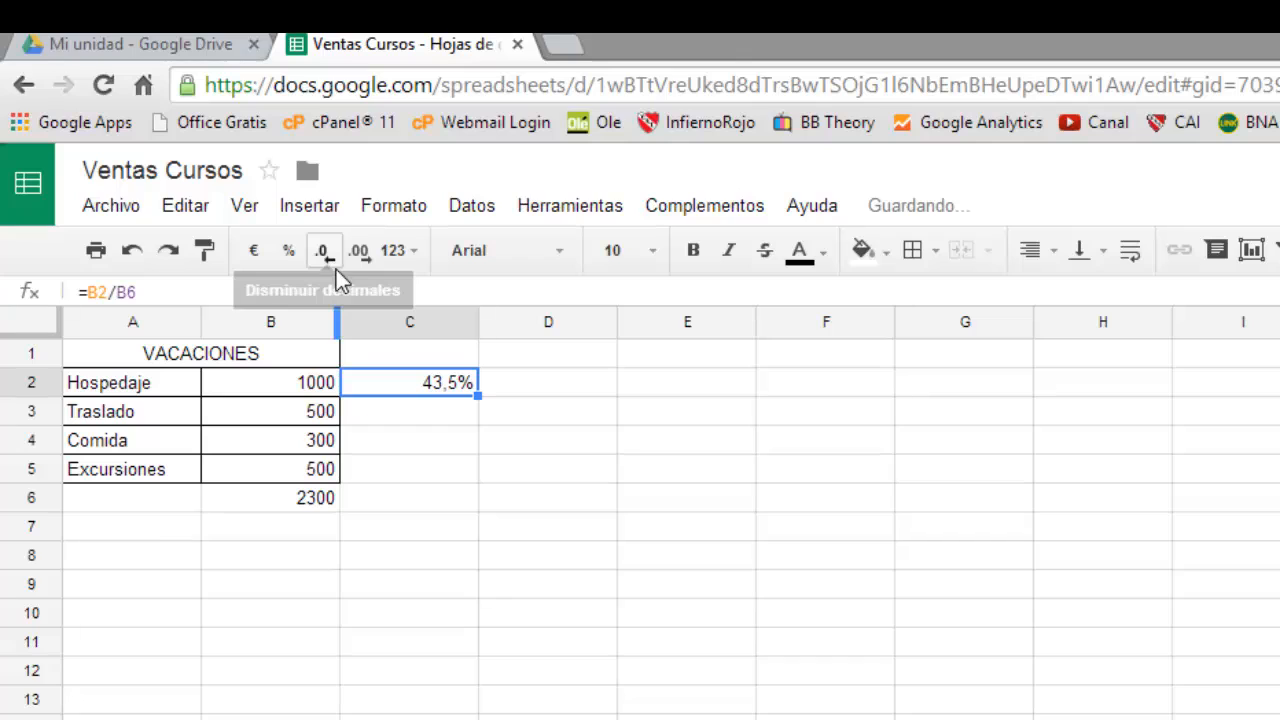
pyautogui.click(336, 269)
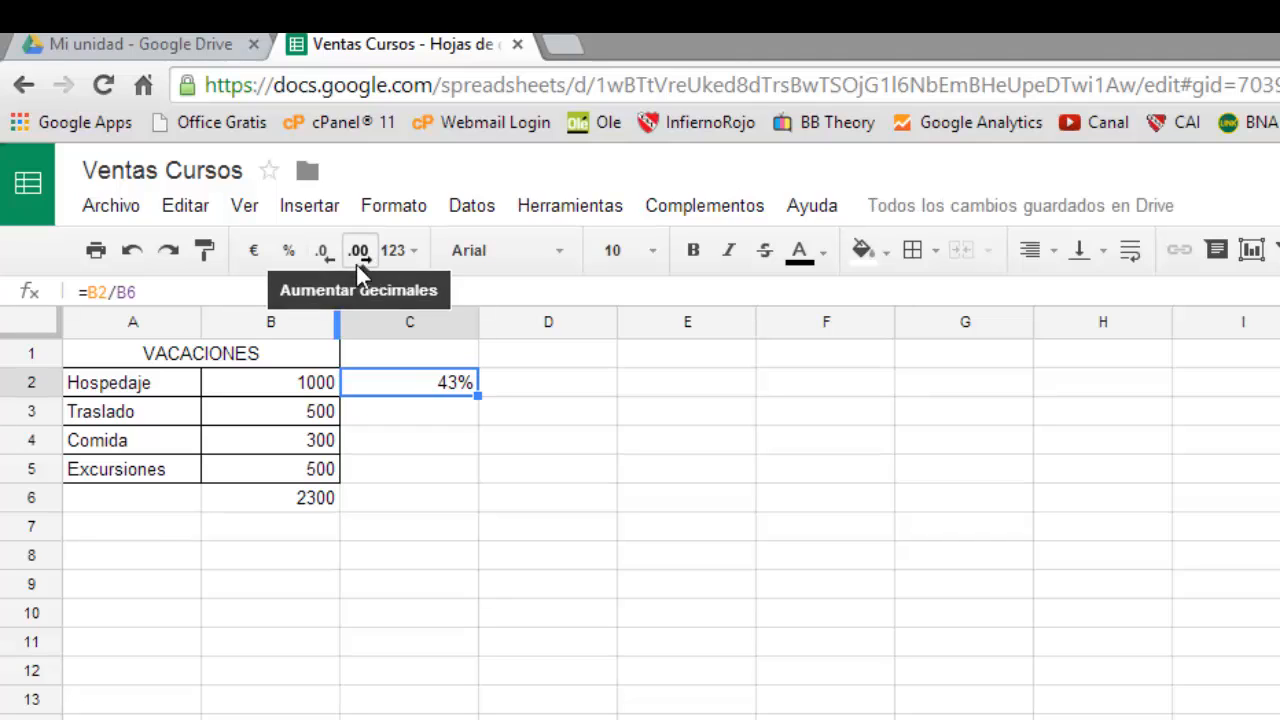
pyautogui.click(357, 262)
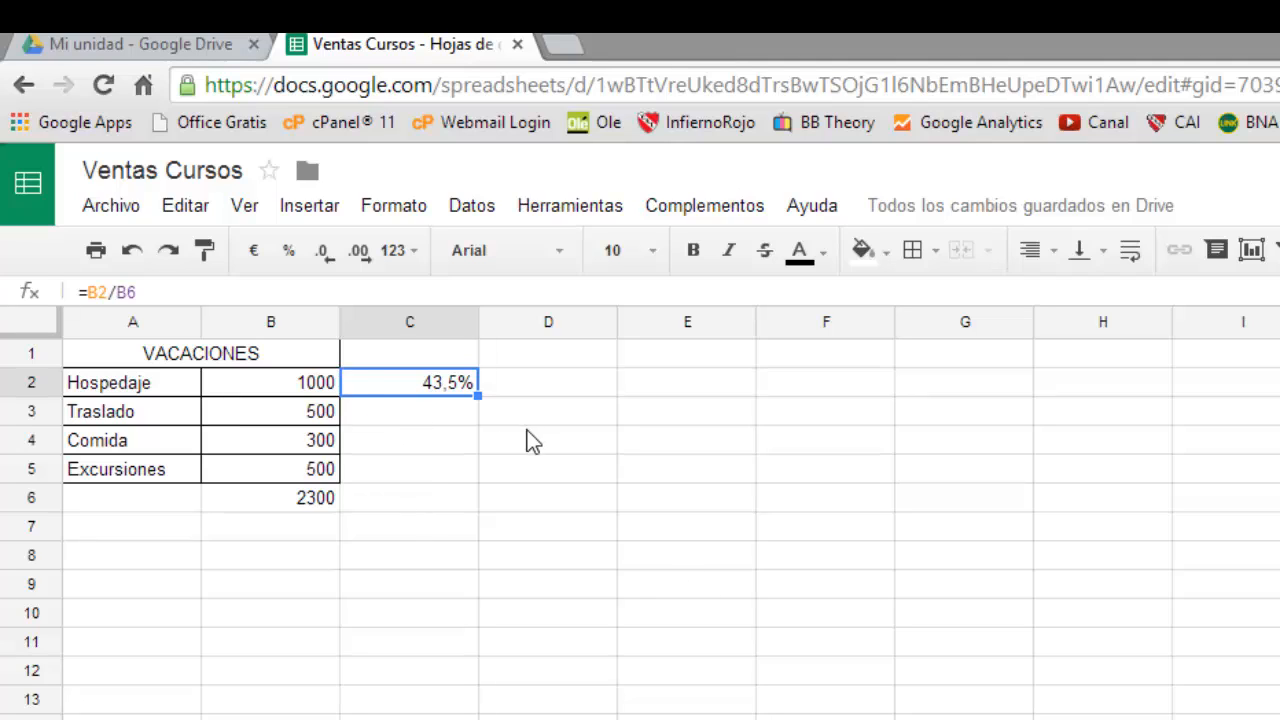
# - Try to fill the formula in C2 down through C5 for the remaining expenses
pyautogui.click(461, 420)
pyautogui.click(462, 448)
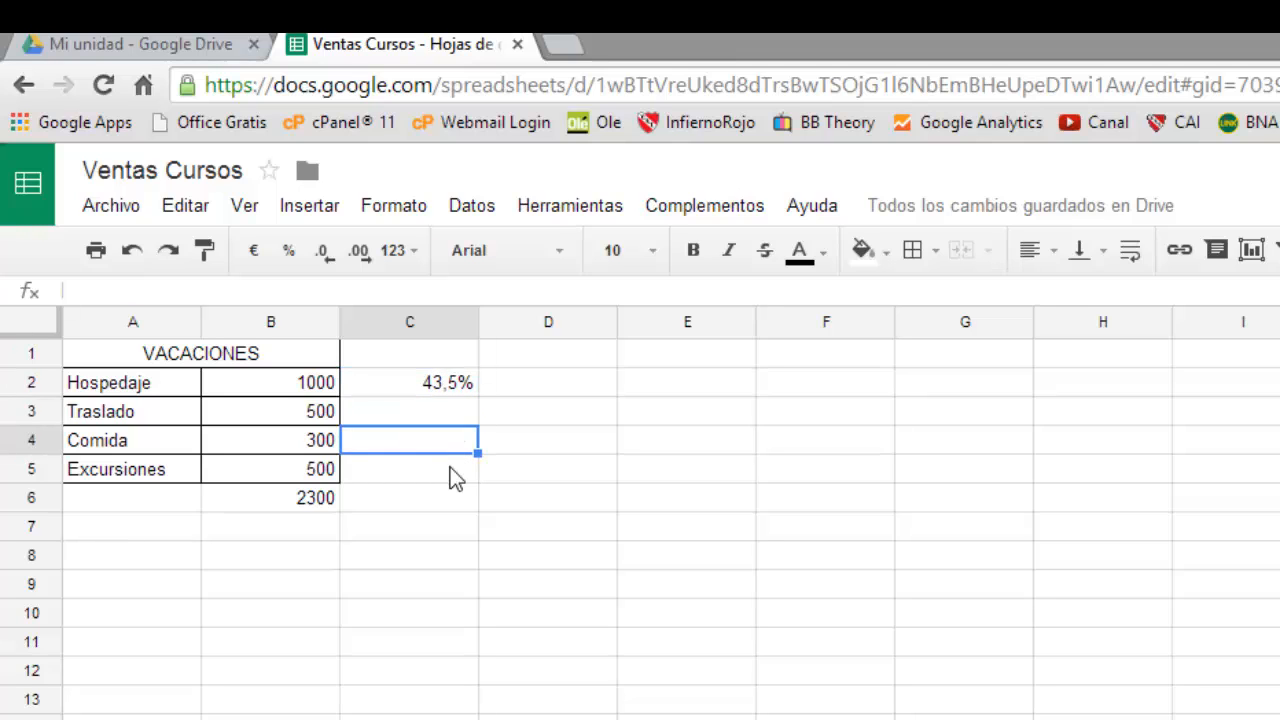
pyautogui.click(450, 467)
pyautogui.click(432, 418)
pyautogui.click(468, 385)
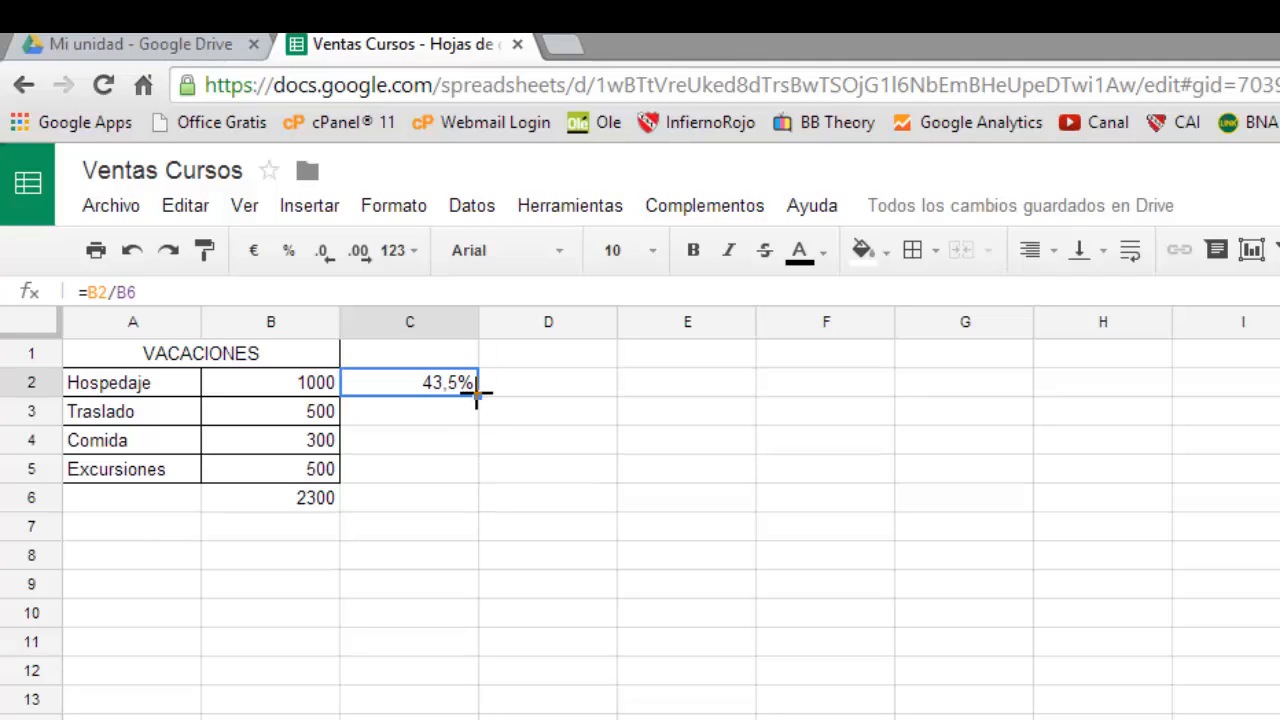
pyautogui.moveTo(477, 394); pyautogui.dragTo(476, 480)
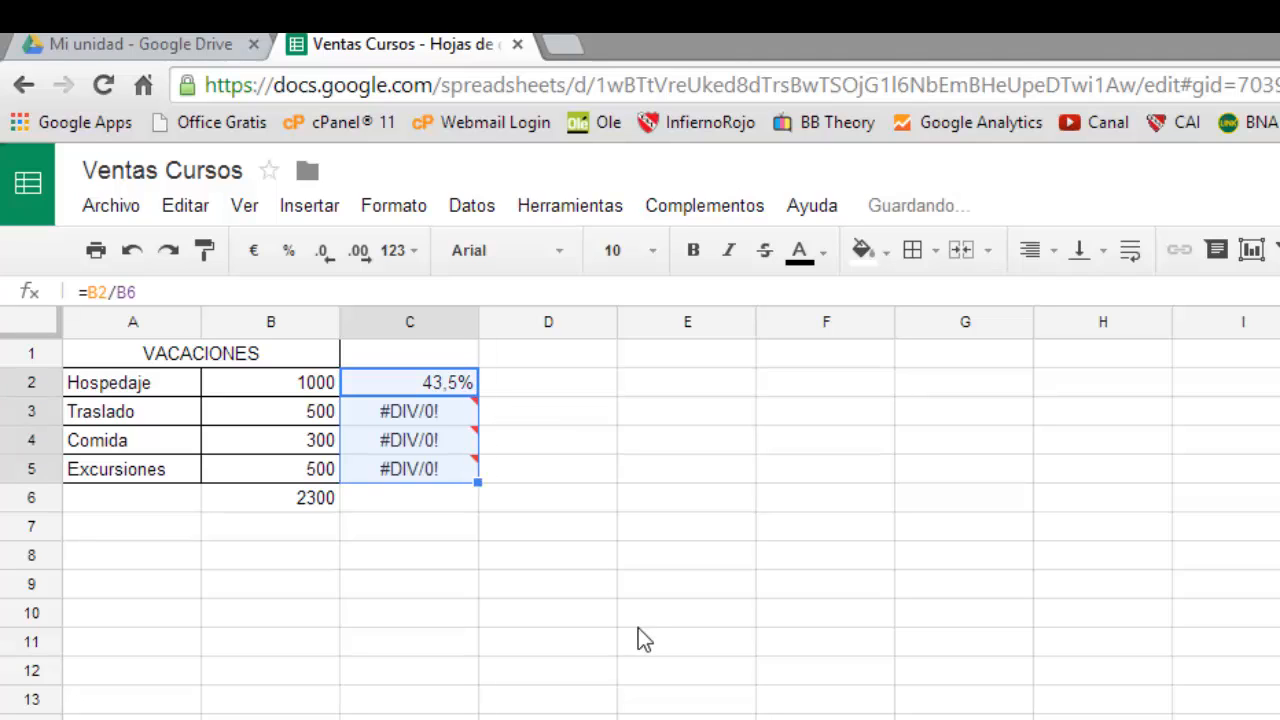
# - Check the error details in C3 and display all formulas in the sheet
pyautogui.click(414, 420)
pyautogui.moveTo(457, 428)
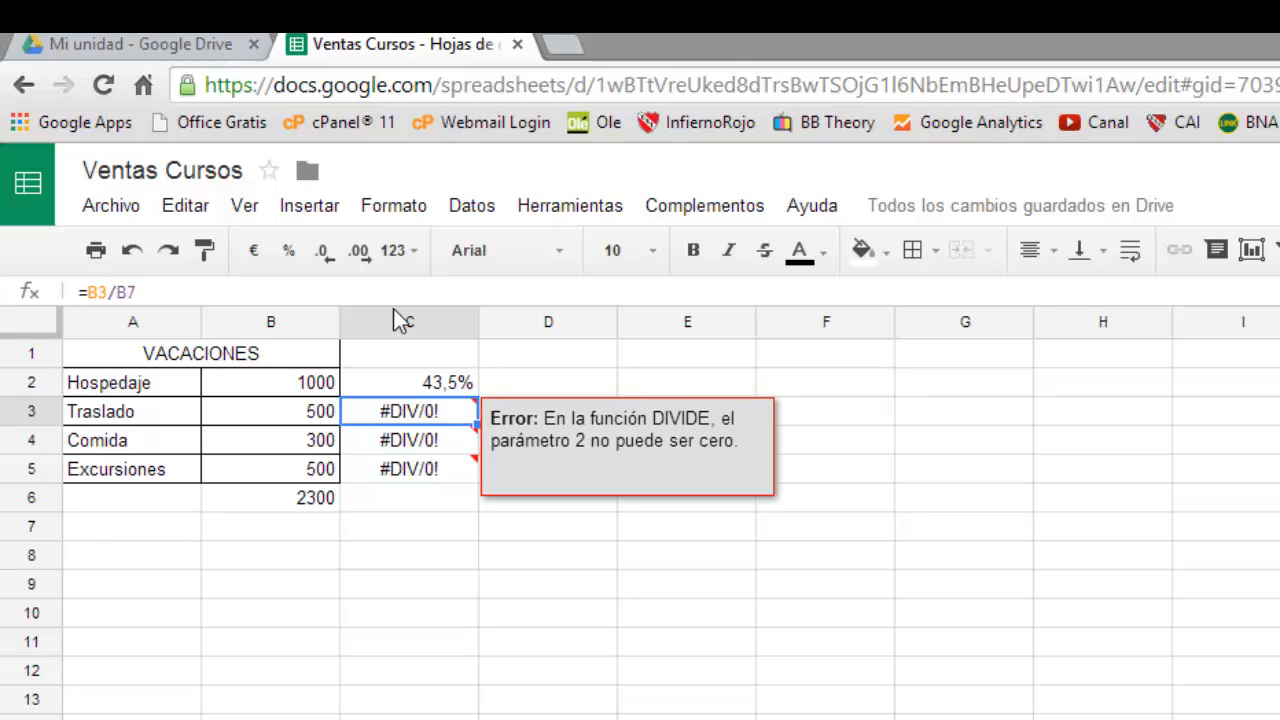
pyautogui.click(243, 207)
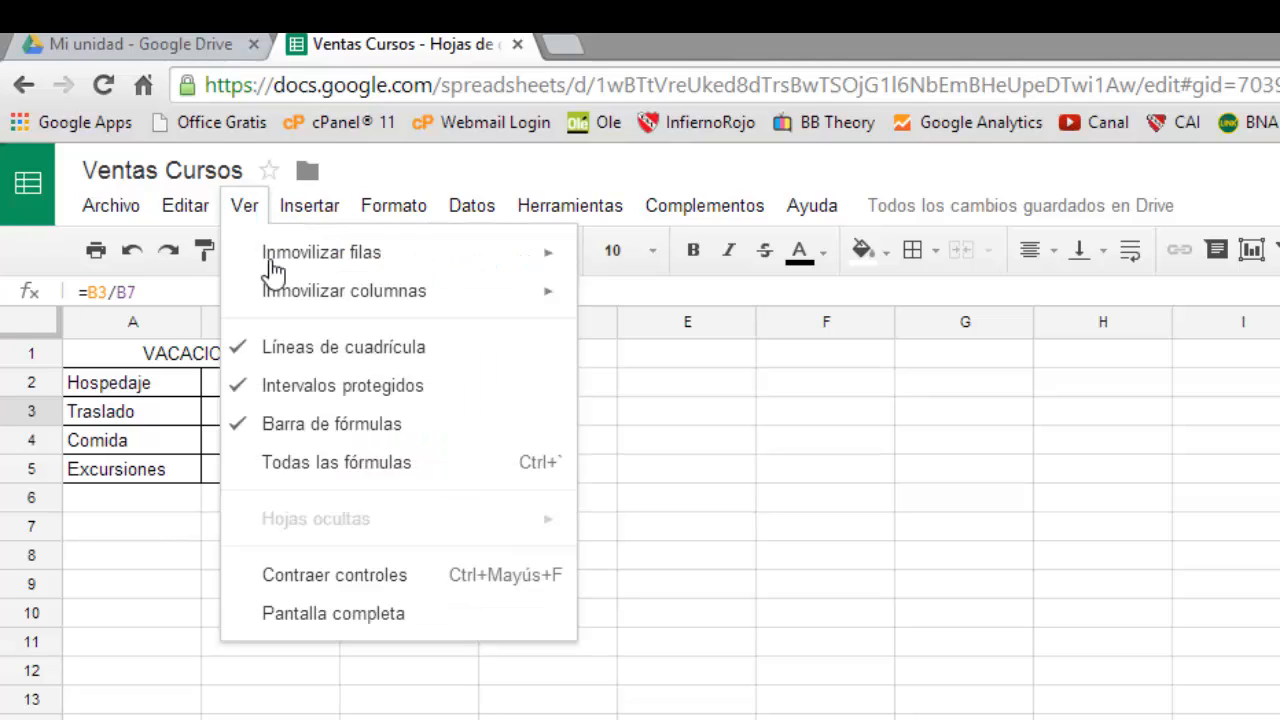
pyautogui.click(338, 470)
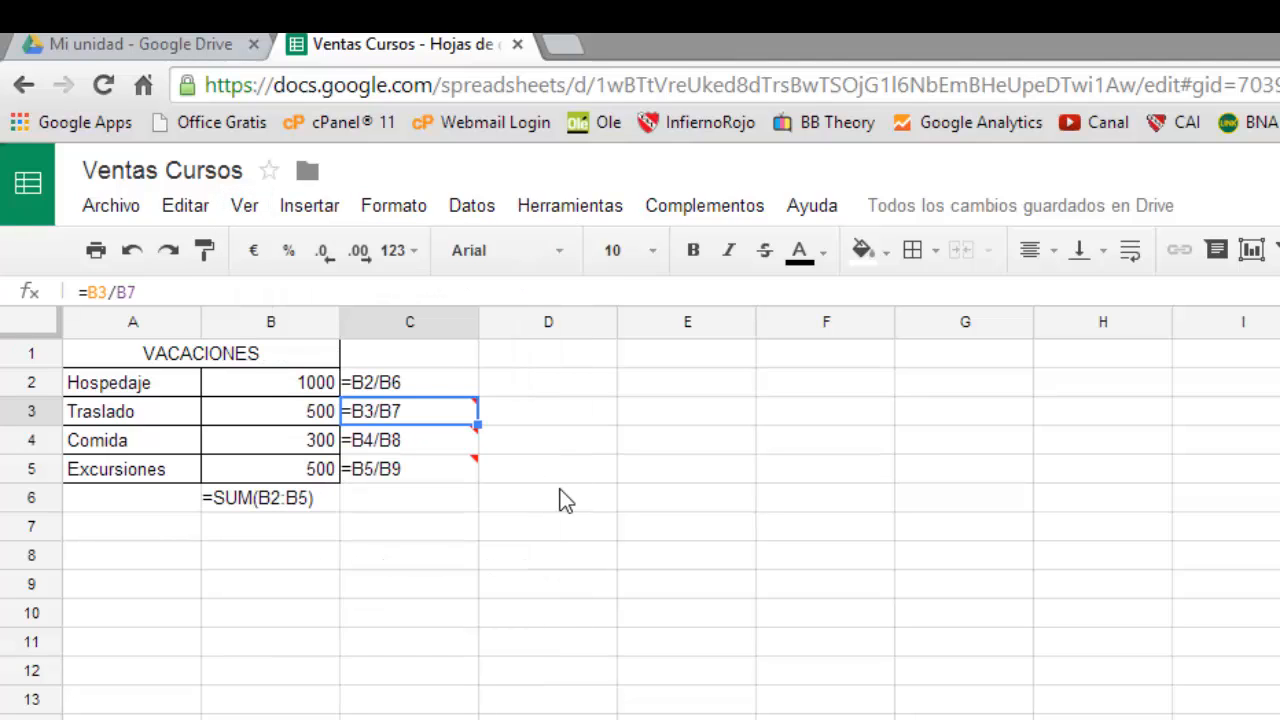
# - Examine the formulas in C2 through C5 and the cells that their divisors refer to
pyautogui.click(432, 385)
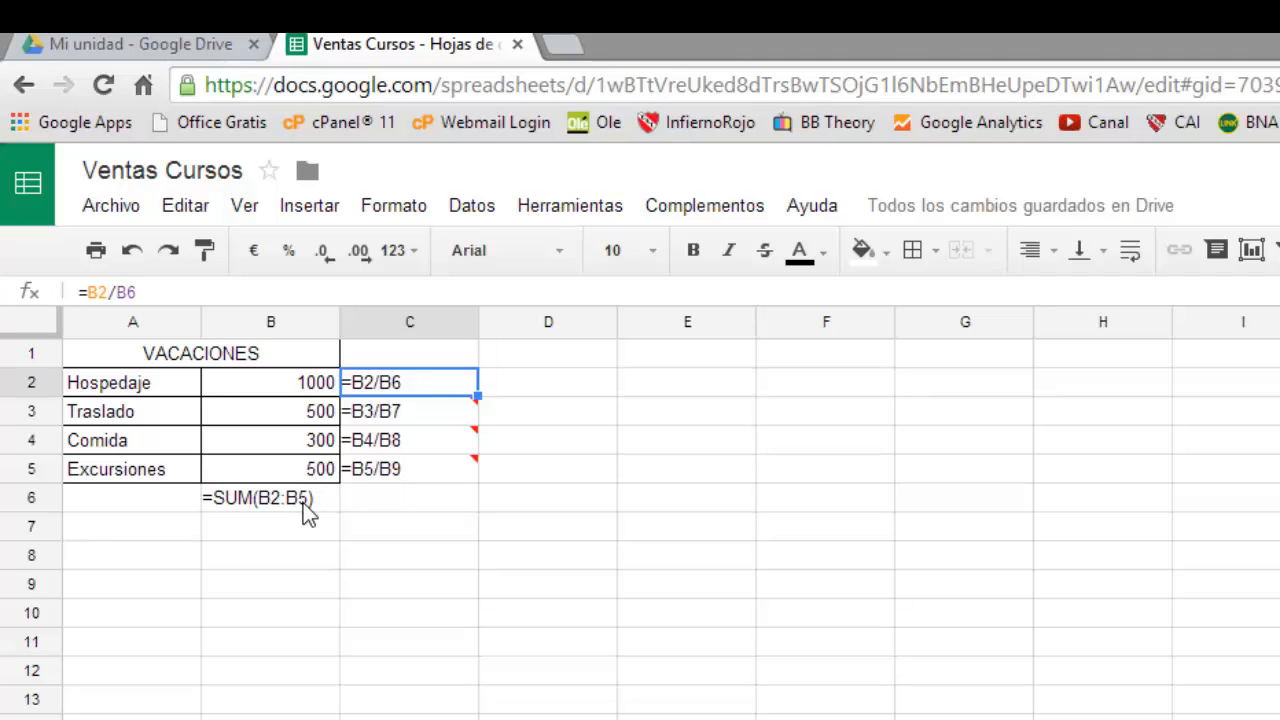
pyautogui.click(393, 420)
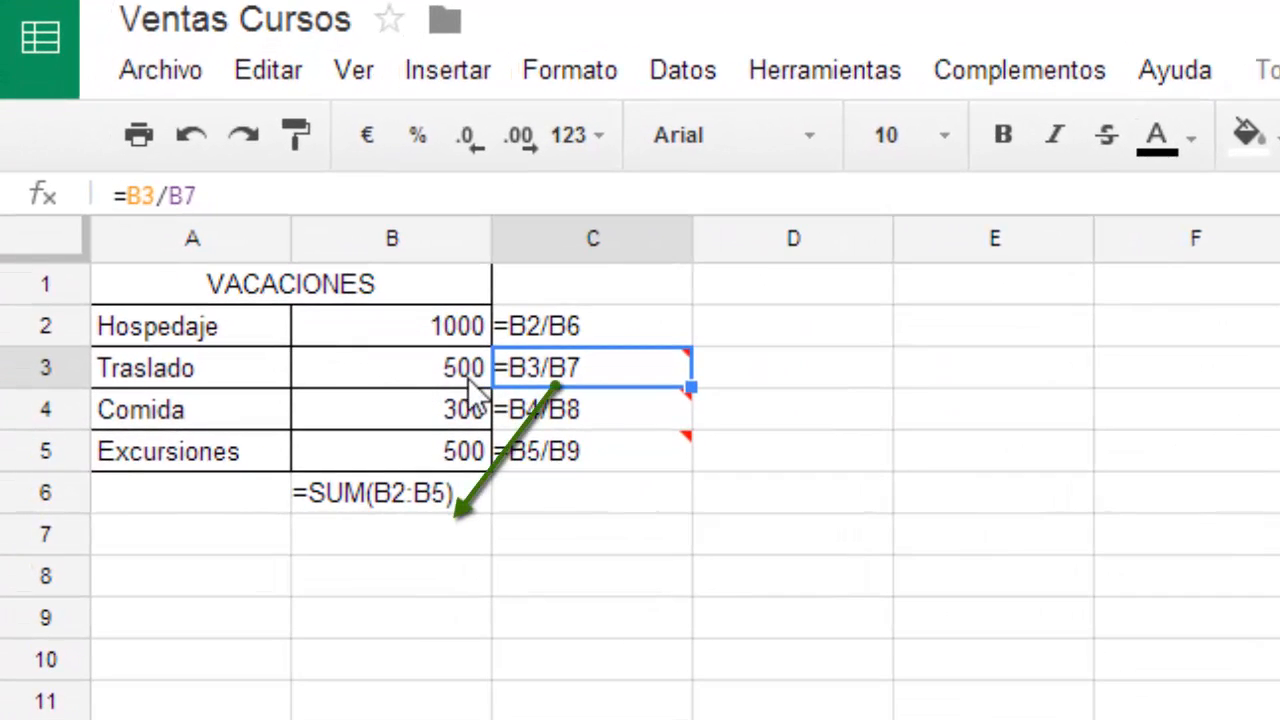
pyautogui.click(480, 537)
pyautogui.moveTo(551, 368)
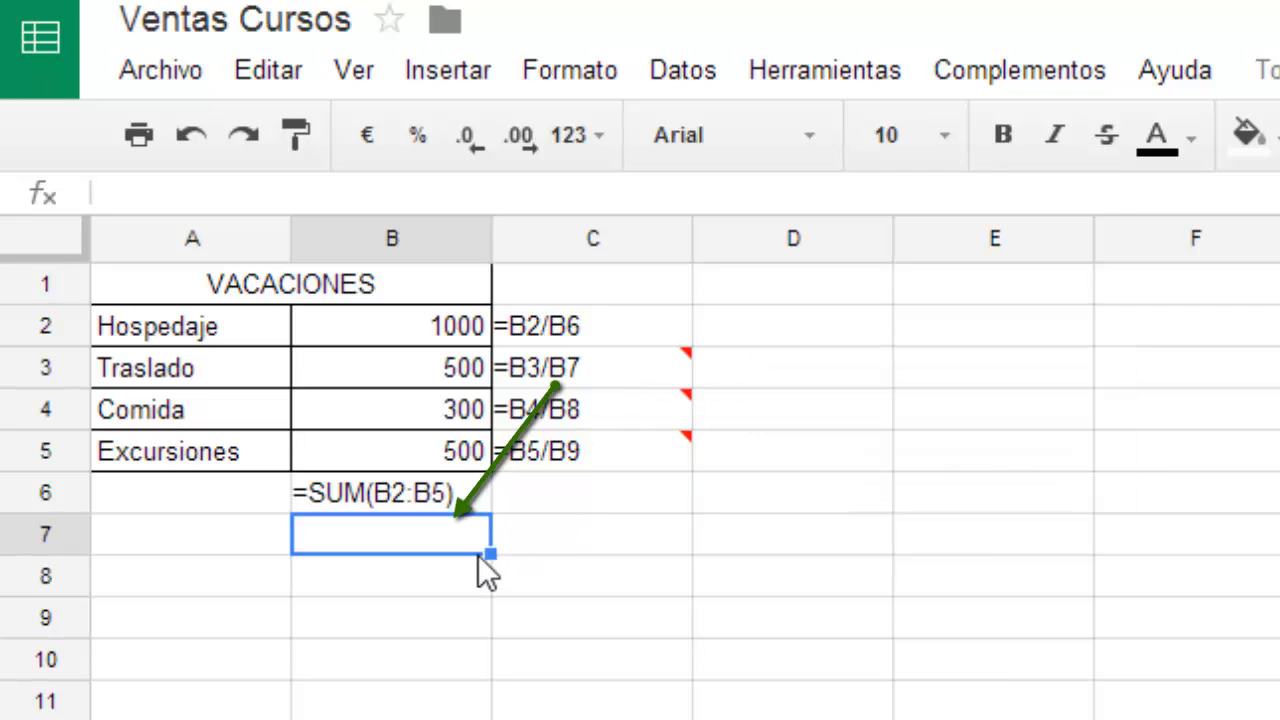
pyautogui.click(557, 420)
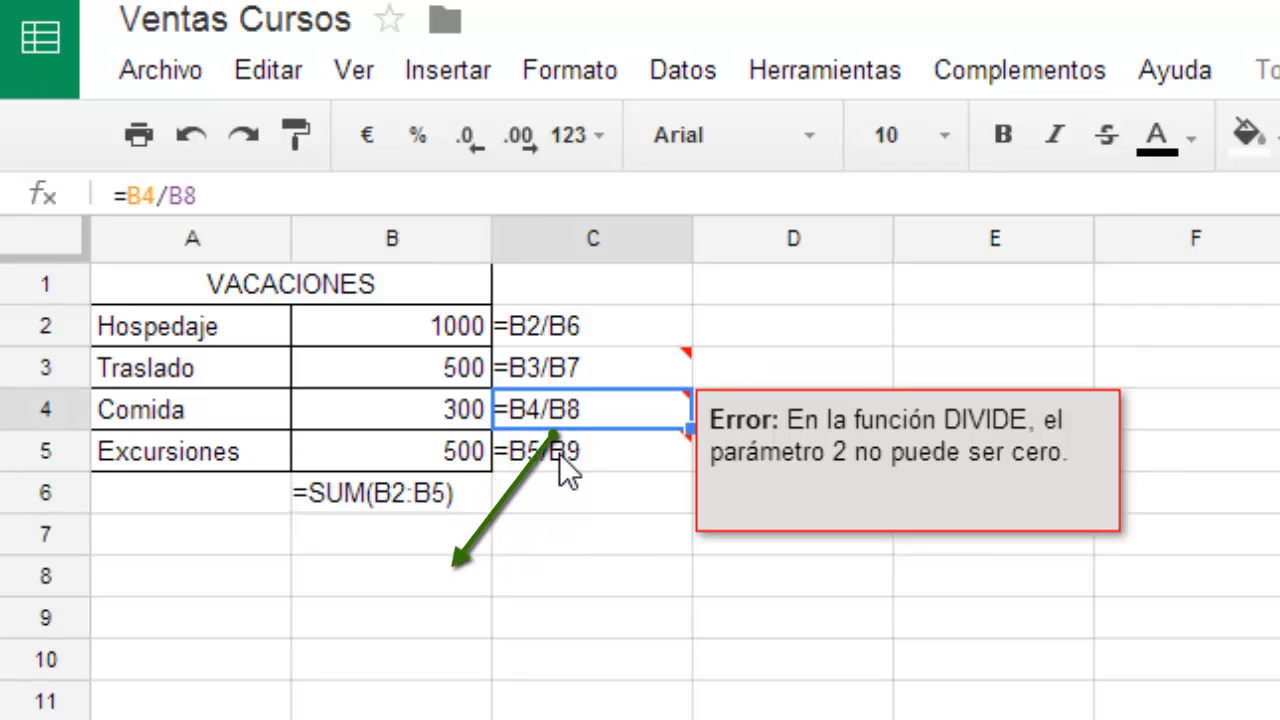
pyautogui.click(559, 453)
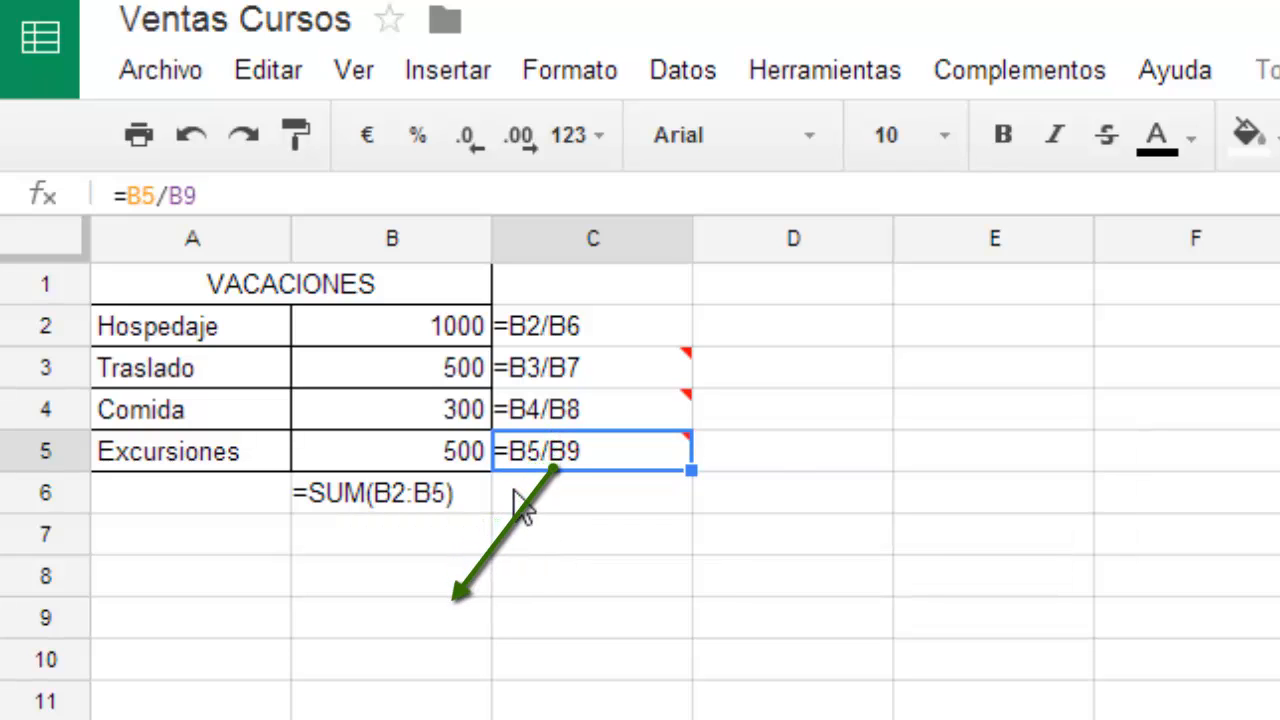
# - Switch the sheet back to showing values and undo the formula fill in C3 through C5
pyautogui.click(345, 72)
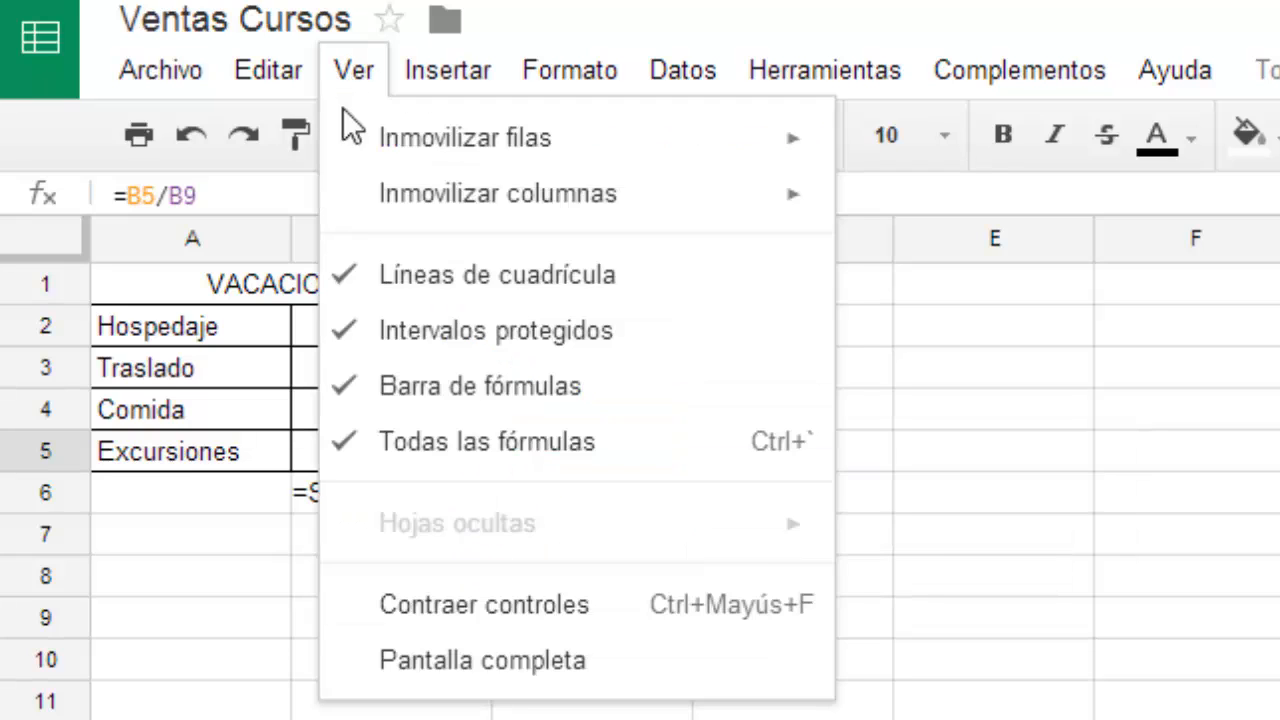
pyautogui.click(433, 440)
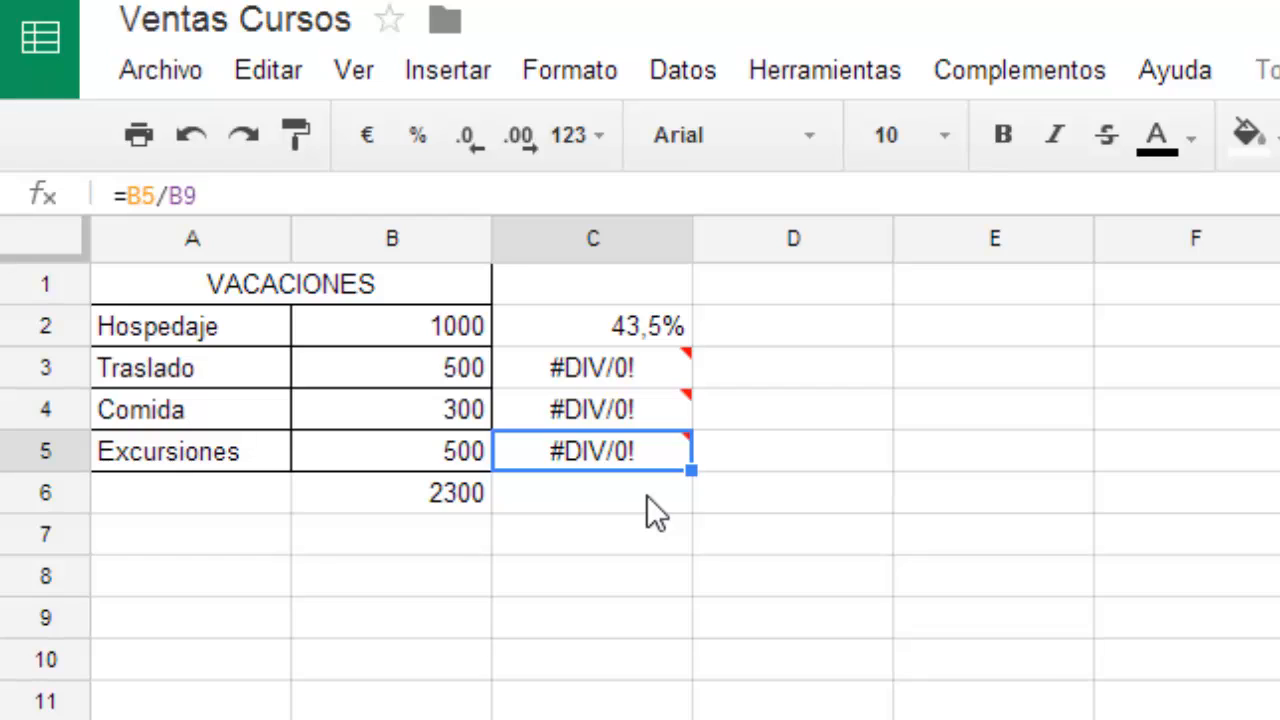
pyautogui.hotkey('ctrl', 'z')
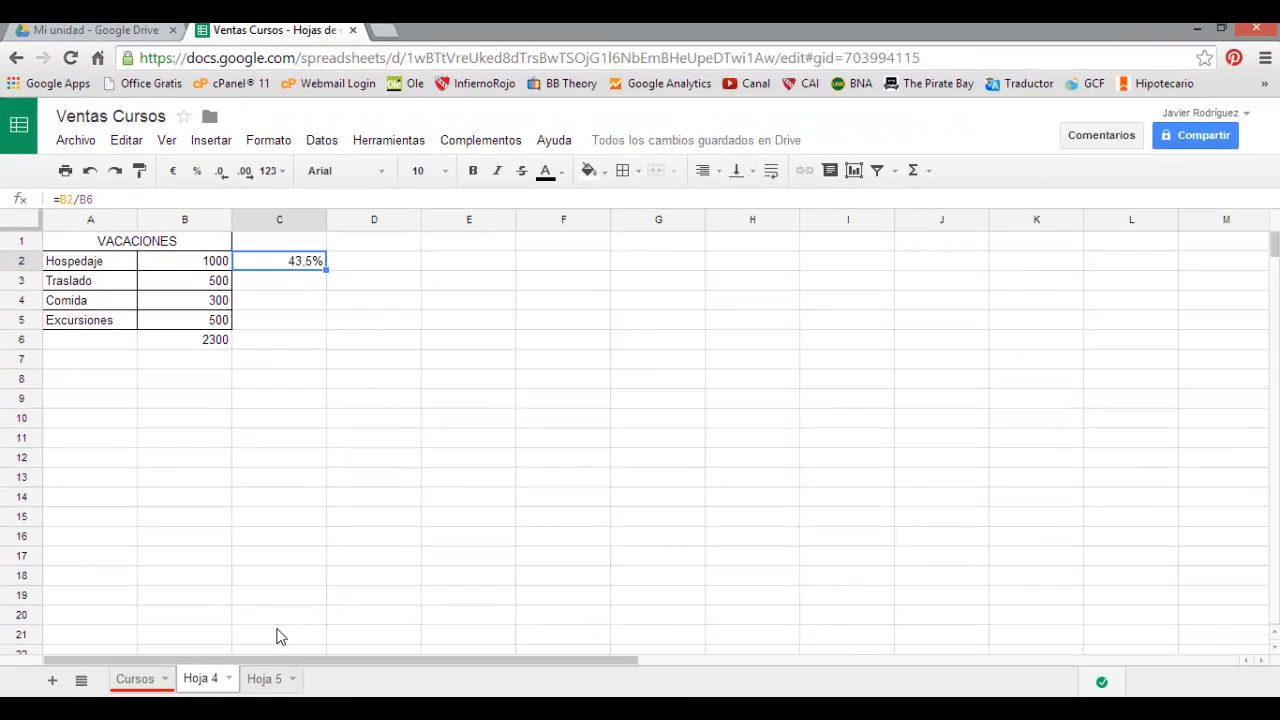
# - Open sheet Hoja 5 and review the reference examples $A2, A$2 and $A$2 with their explanations
pyautogui.click(264, 678)
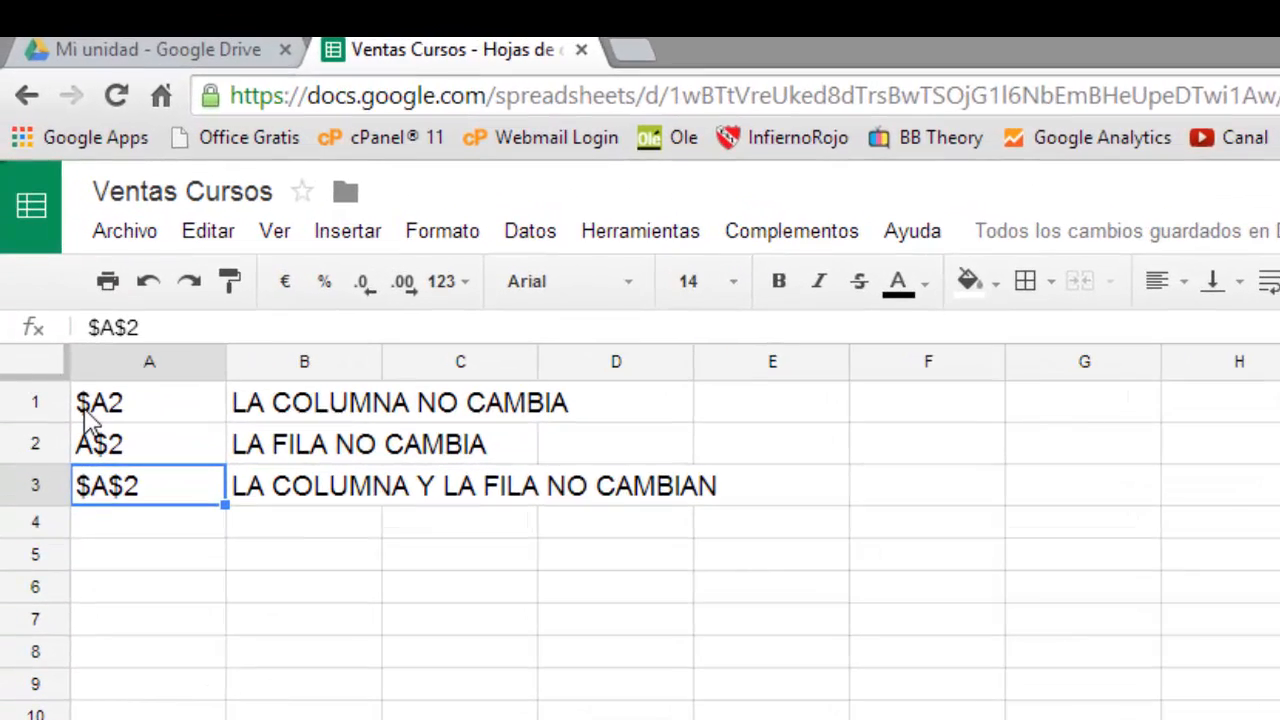
pyautogui.click(85, 380)
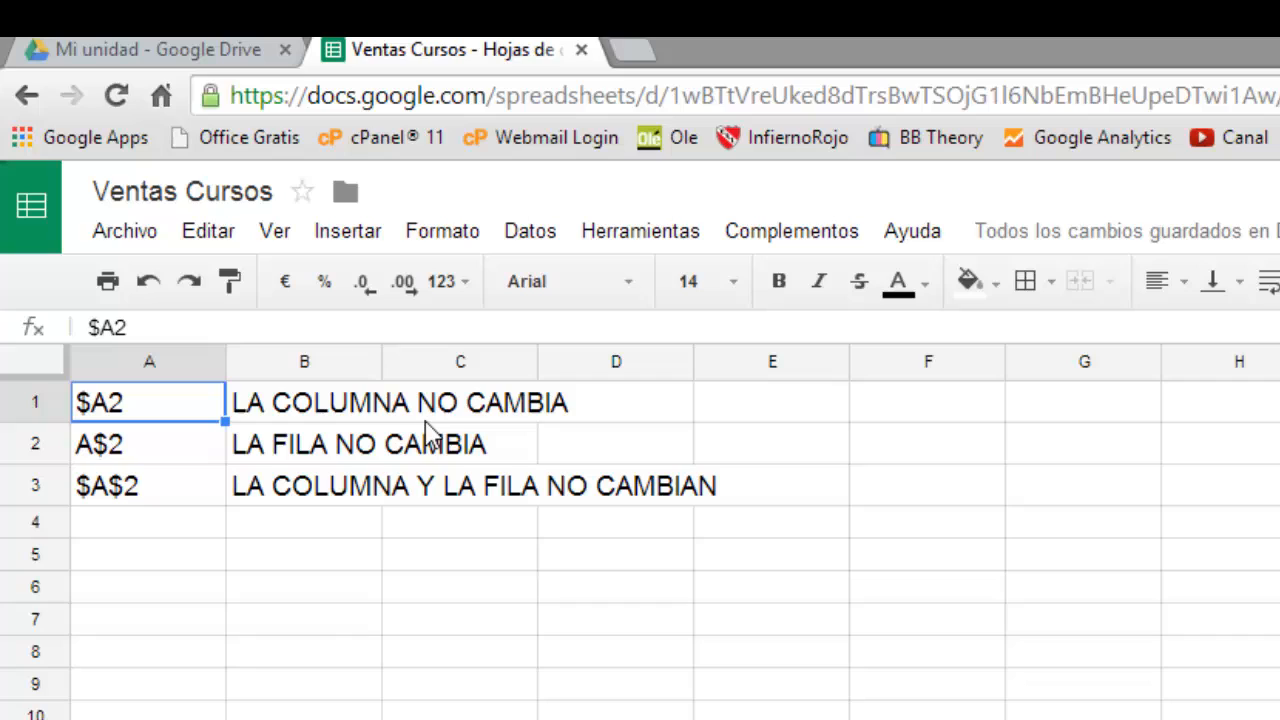
pyautogui.click(134, 447)
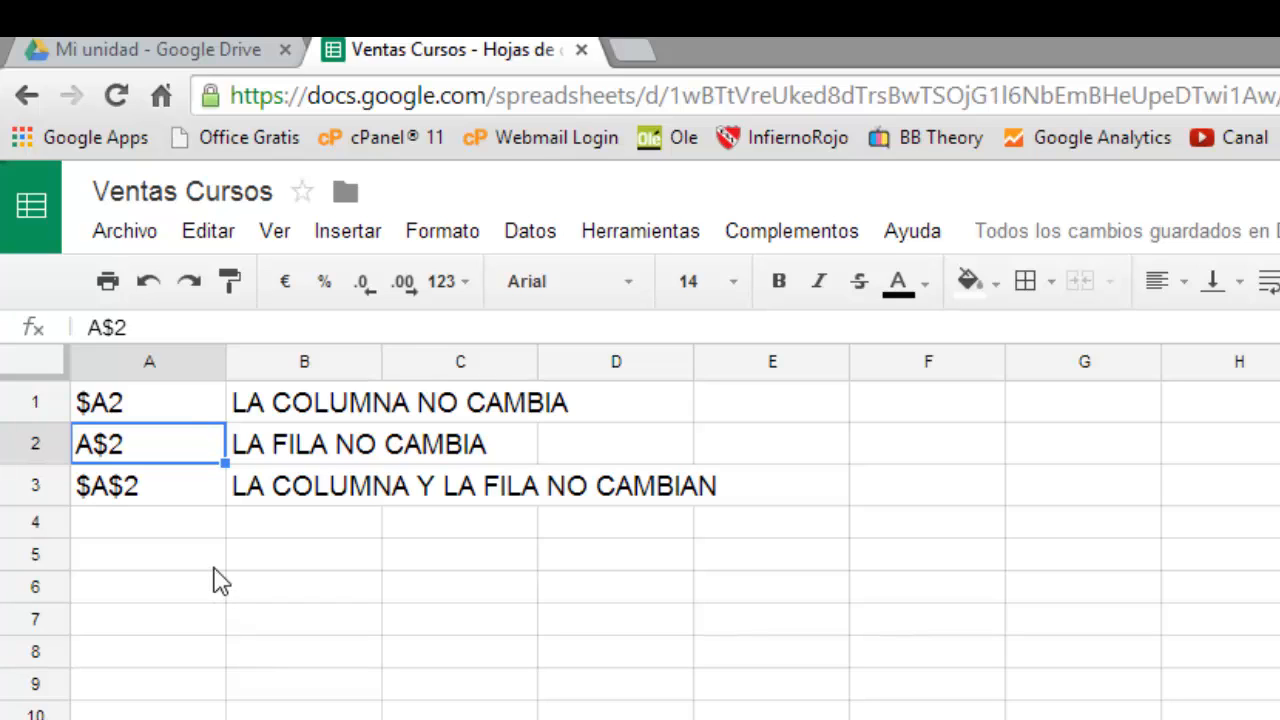
pyautogui.click(188, 493)
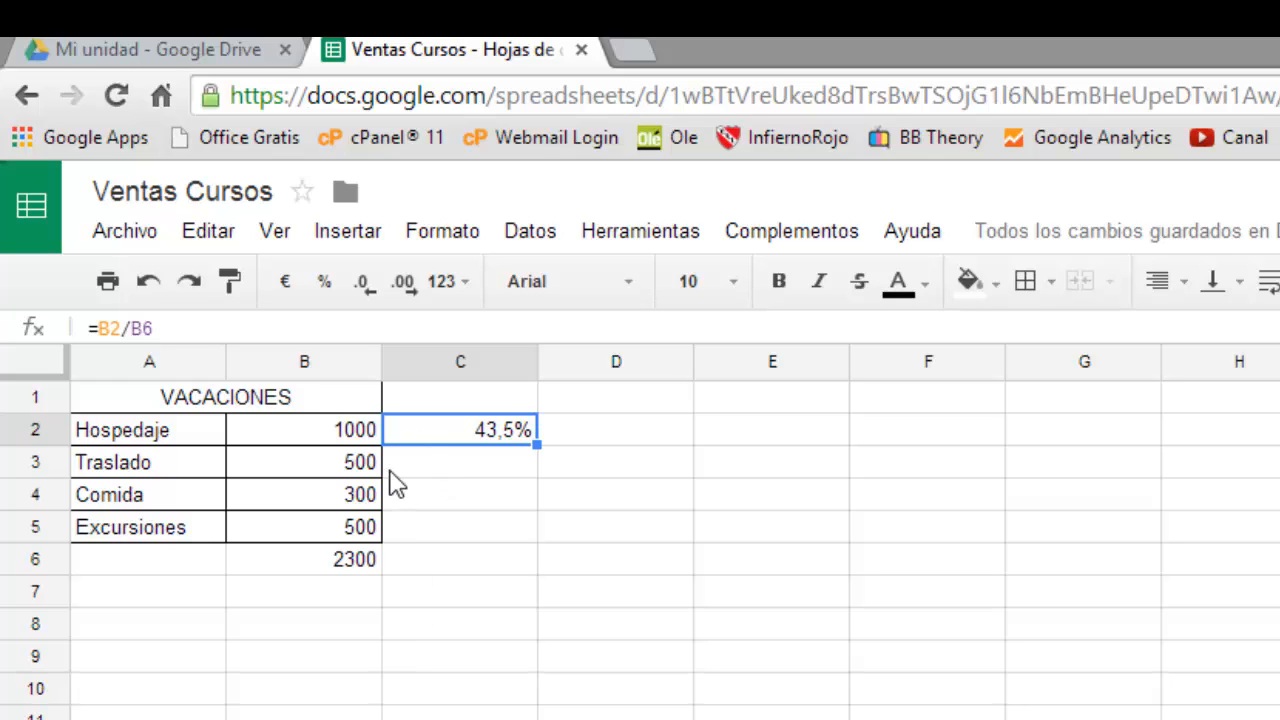
# - Make the divisor in C2 an absolute reference so the formula reads =B2/$B$6
pyautogui.click(134, 328)
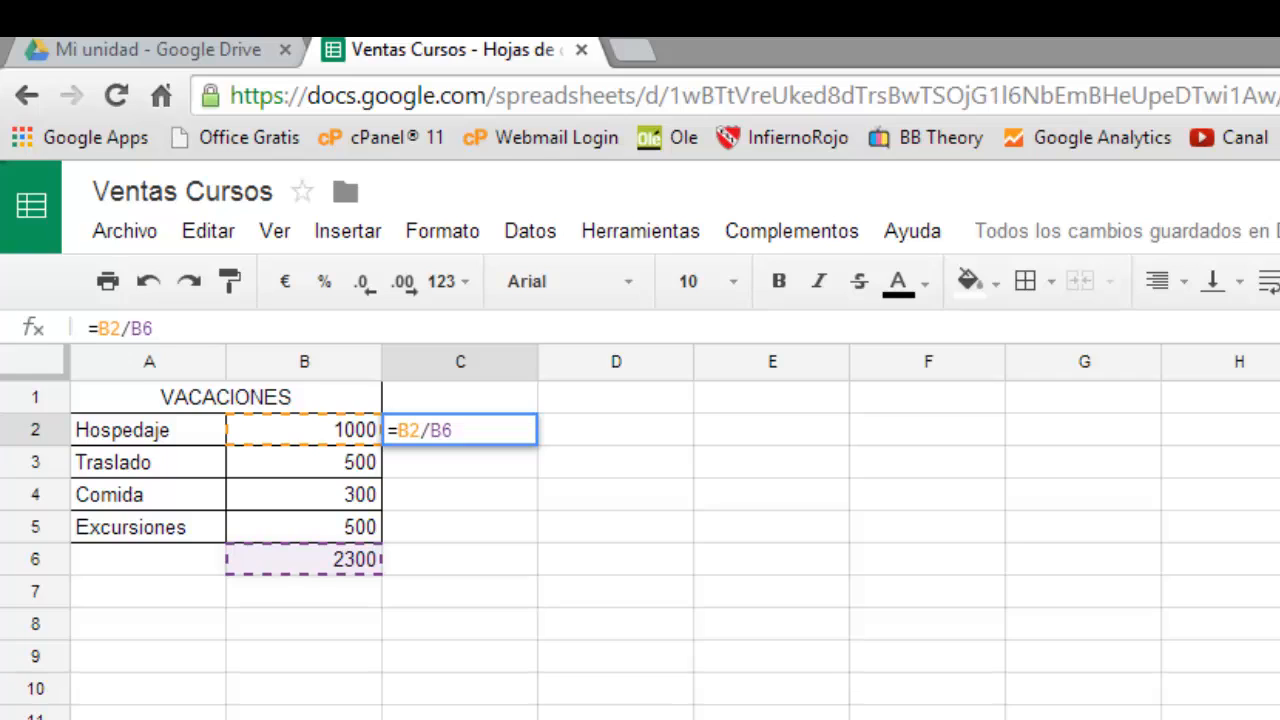
pyautogui.write('%')
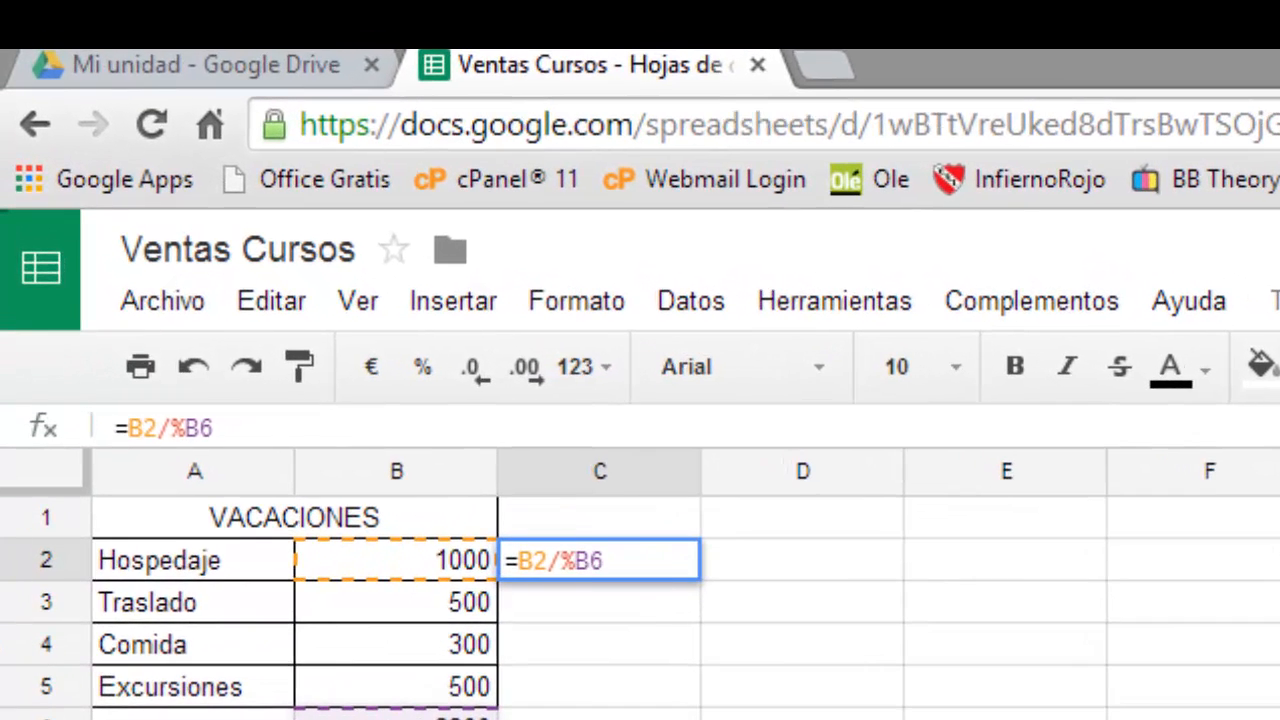
pyautogui.press('BackSpace')
pyautogui.write('$')
pyautogui.press('Right')
pyautogui.write('$')
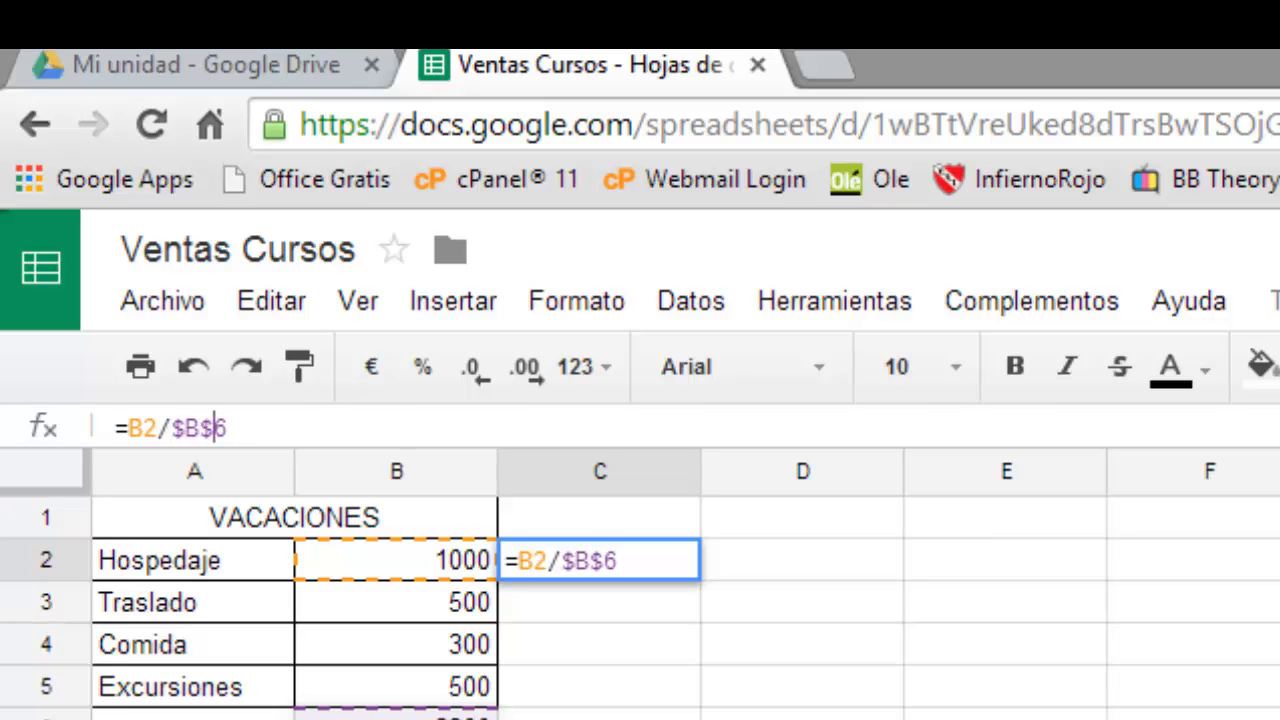
pyautogui.press('Return')
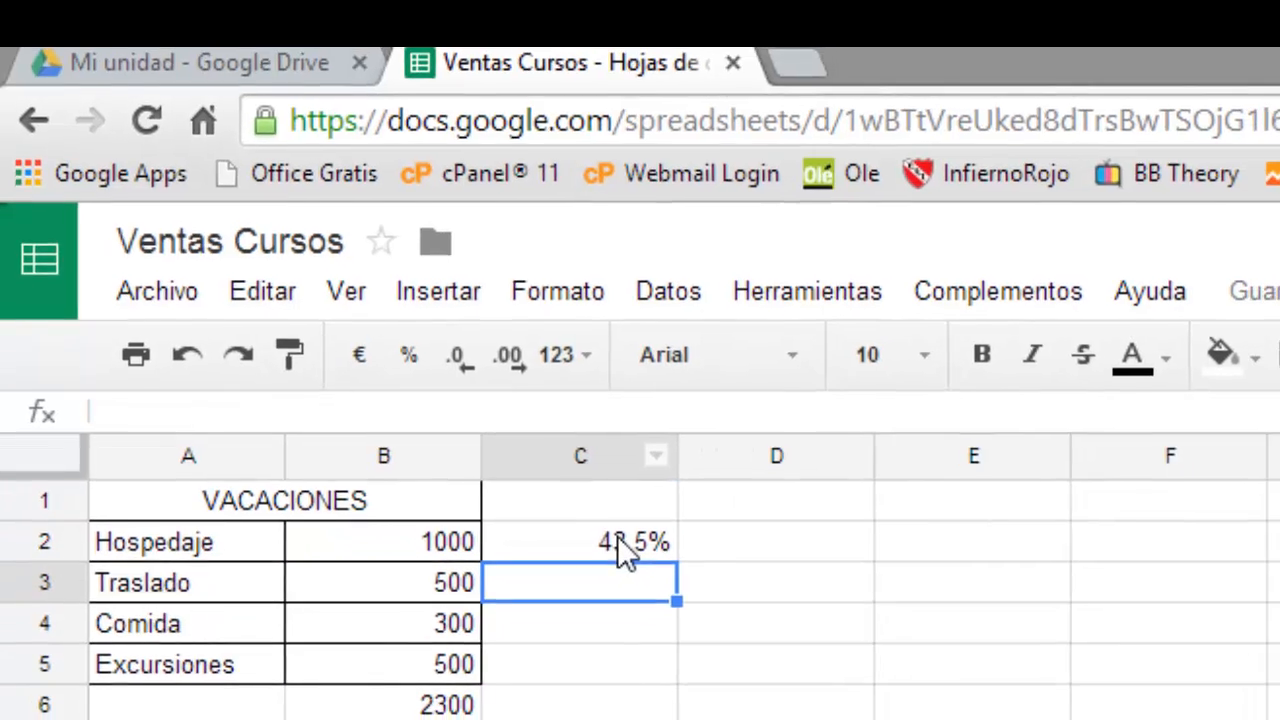
# - Fill the C2 formula down through C5 and display all formulas in the sheet
pyautogui.click(620, 556)
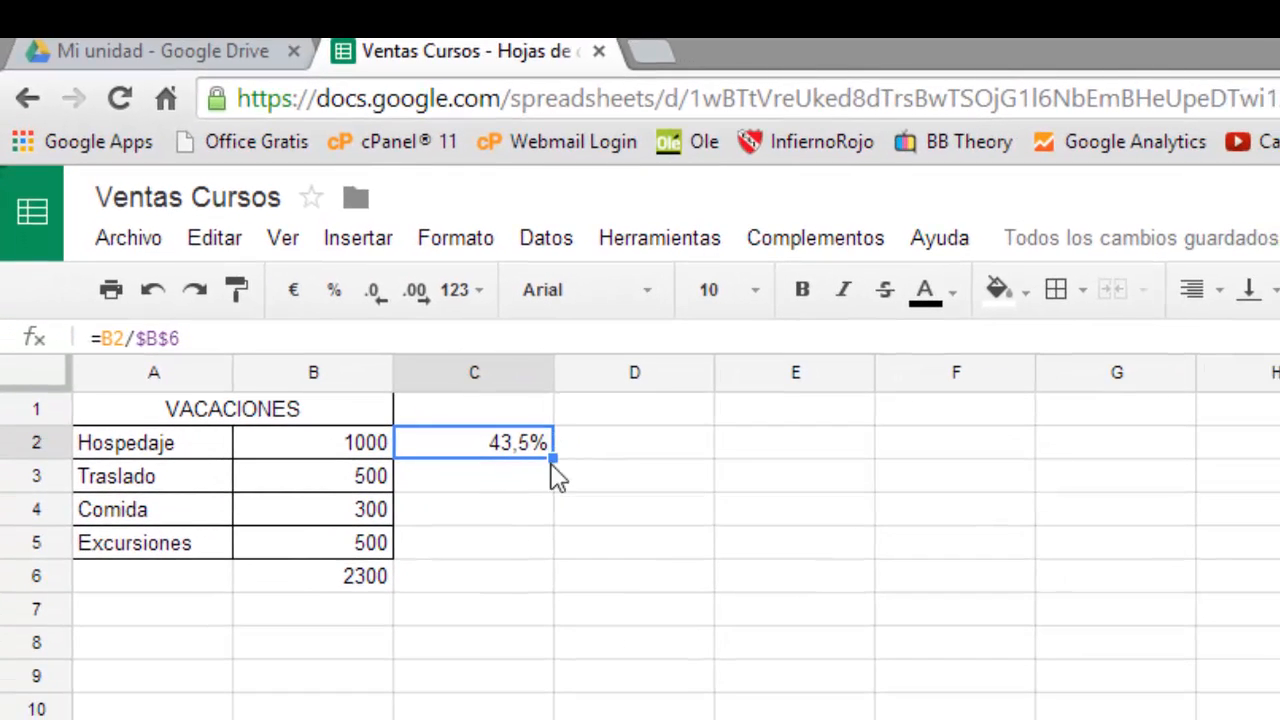
pyautogui.moveTo(577, 490); pyautogui.dragTo(546, 554)
pyautogui.click(535, 448)
pyautogui.click(288, 242)
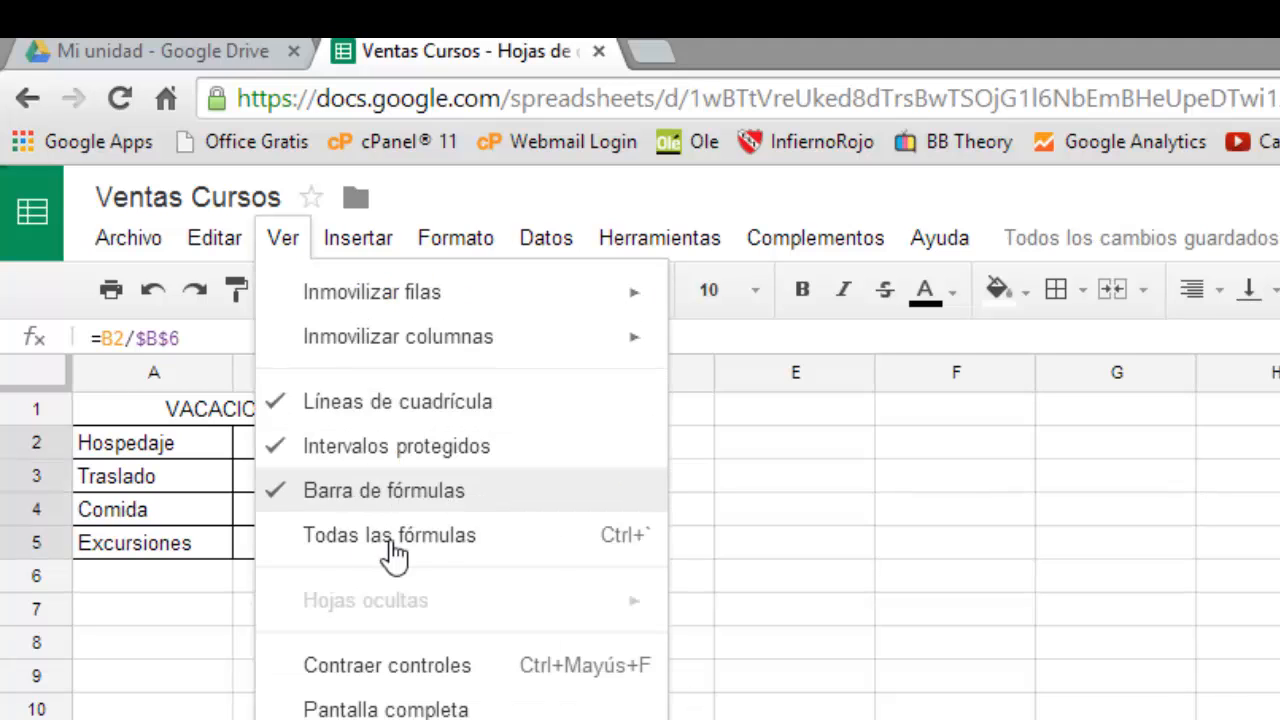
pyautogui.click(434, 540)
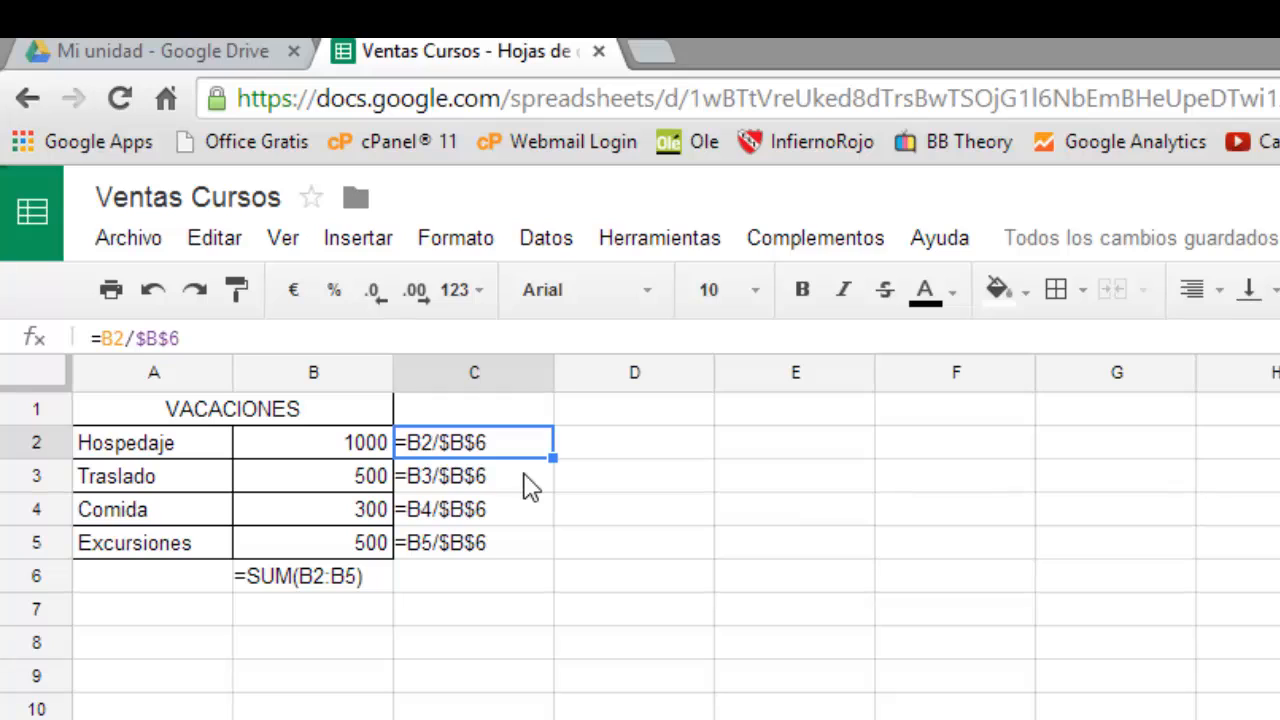
# - Compare the references used in C2 through C5 and switch the sheet back to showing values
pyautogui.click(530, 487)
pyautogui.click(515, 518)
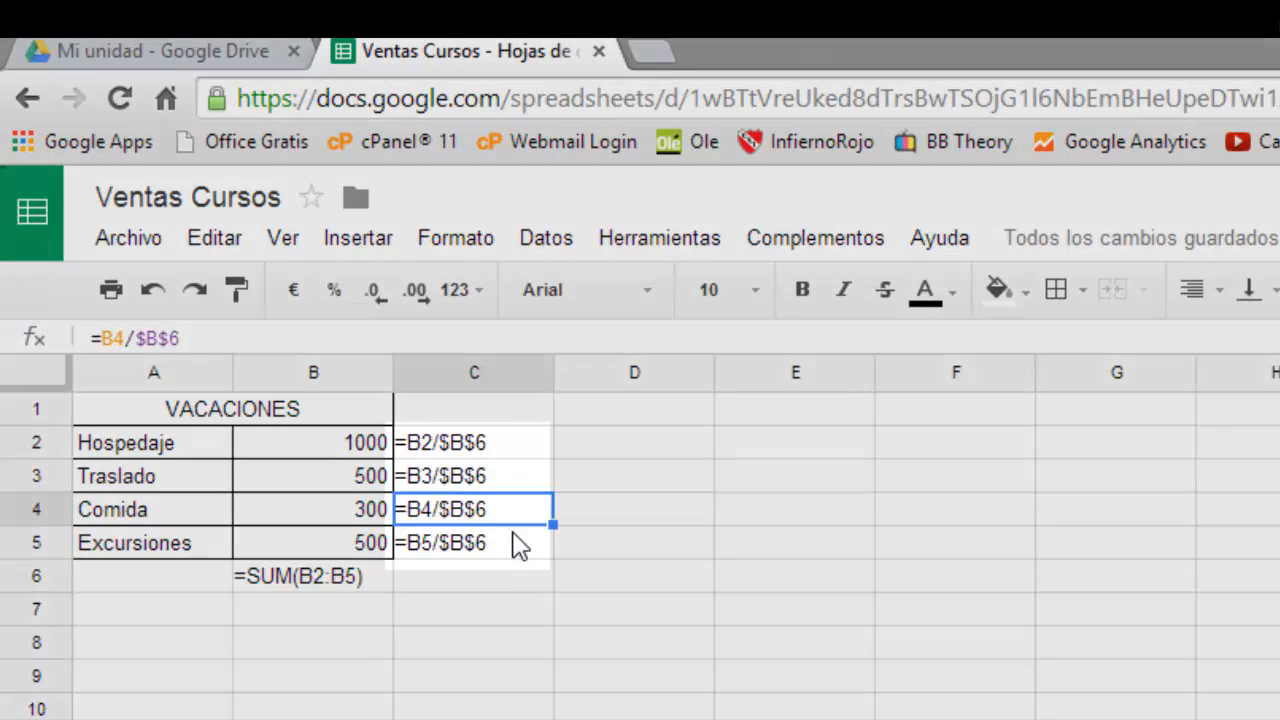
pyautogui.click(513, 535)
pyautogui.click(512, 510)
pyautogui.click(511, 483)
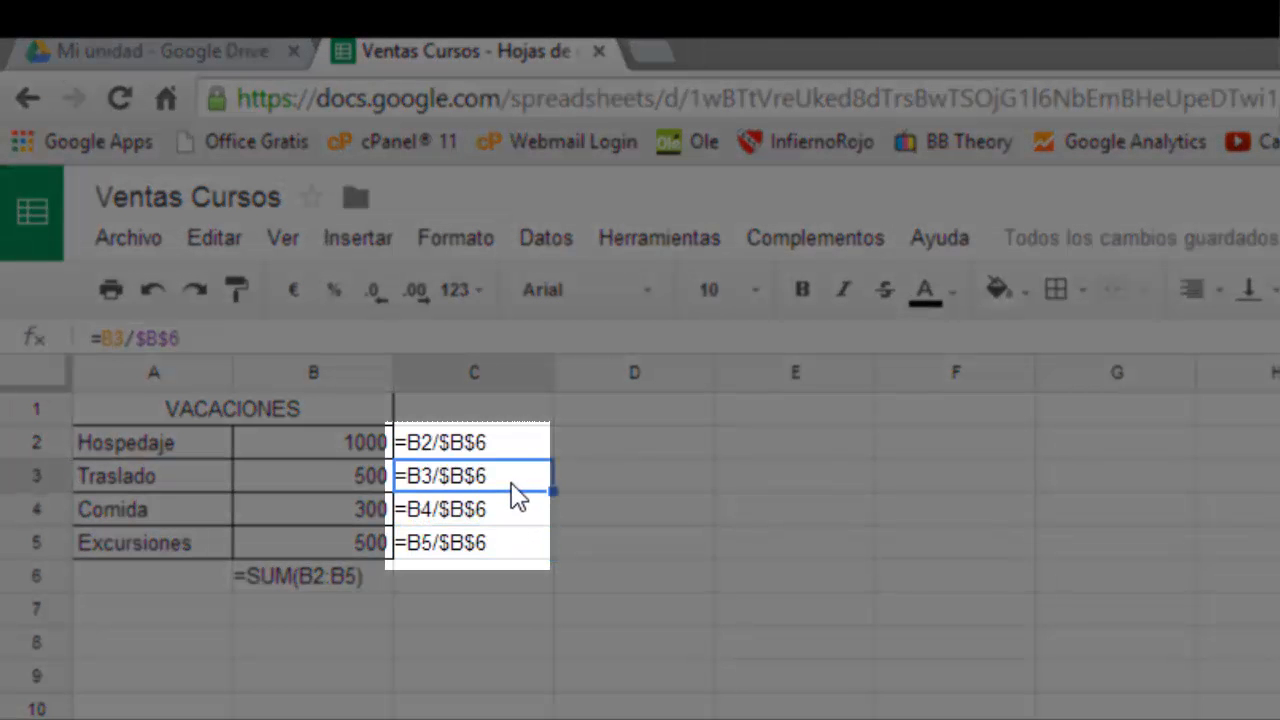
pyautogui.click(514, 443)
pyautogui.click(507, 490)
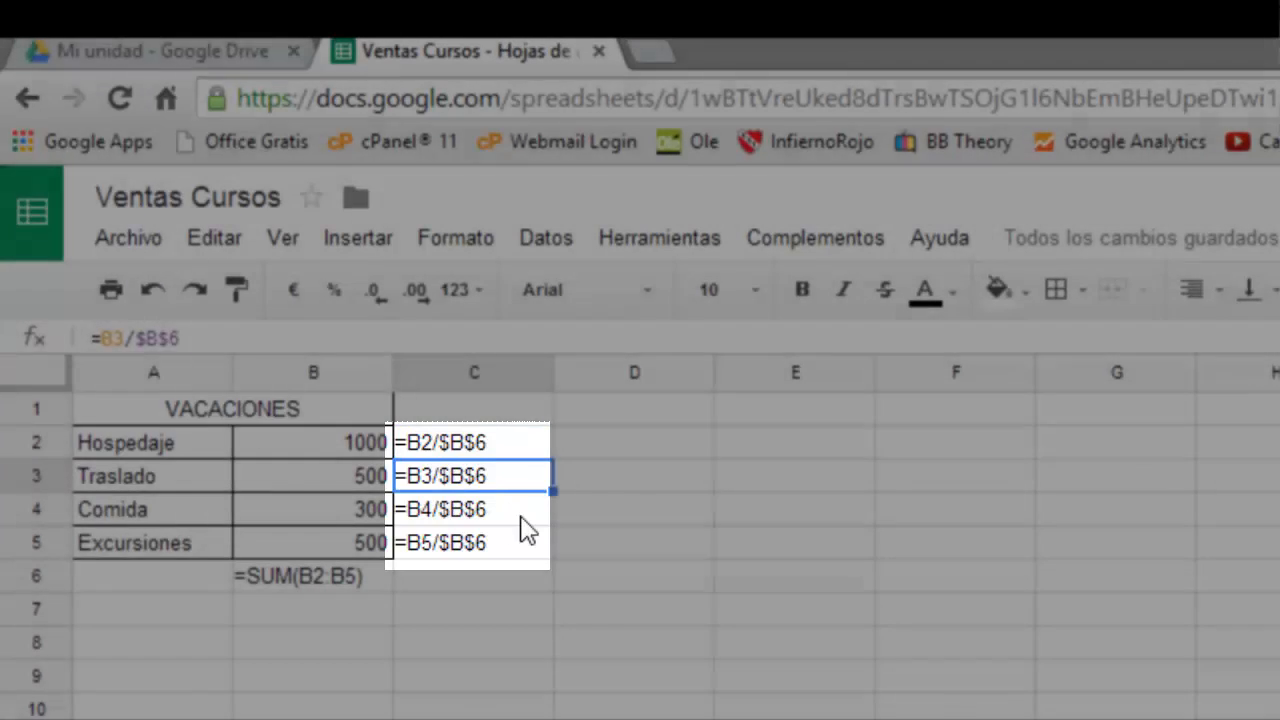
pyautogui.click(520, 517)
pyautogui.click(525, 548)
pyautogui.click(522, 512)
pyautogui.click(520, 482)
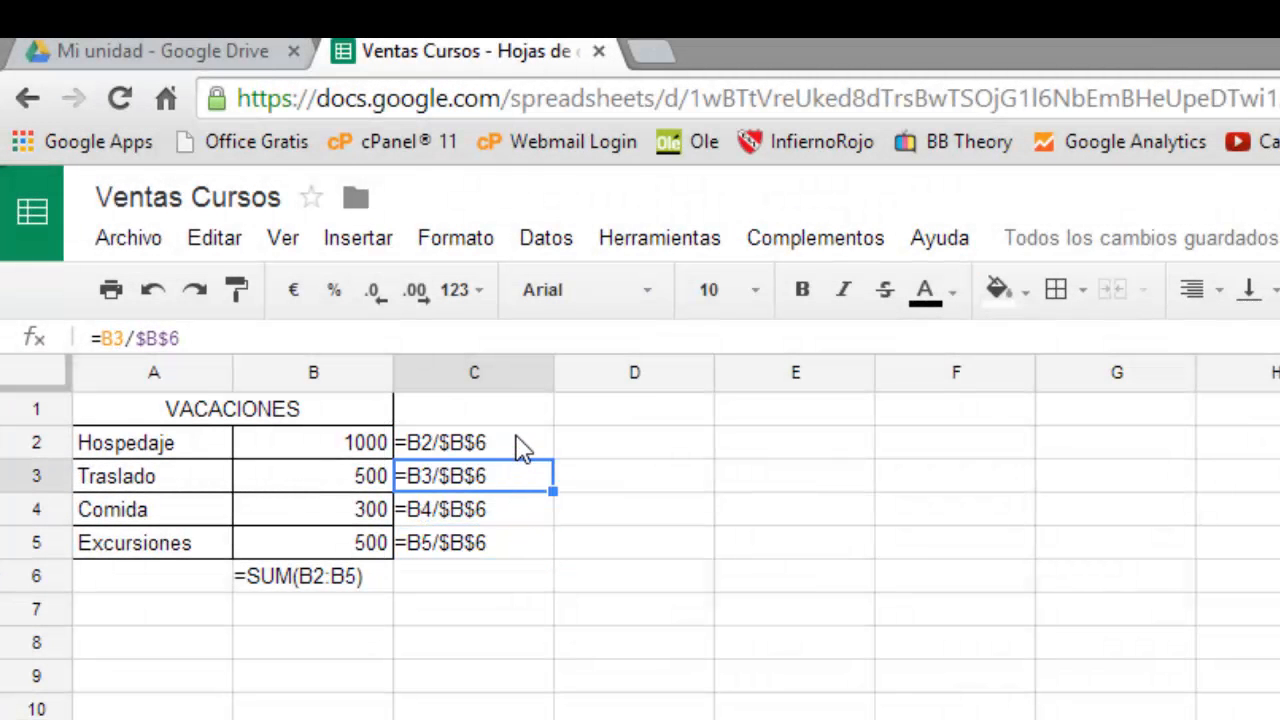
pyautogui.click(522, 448)
pyautogui.click(287, 249)
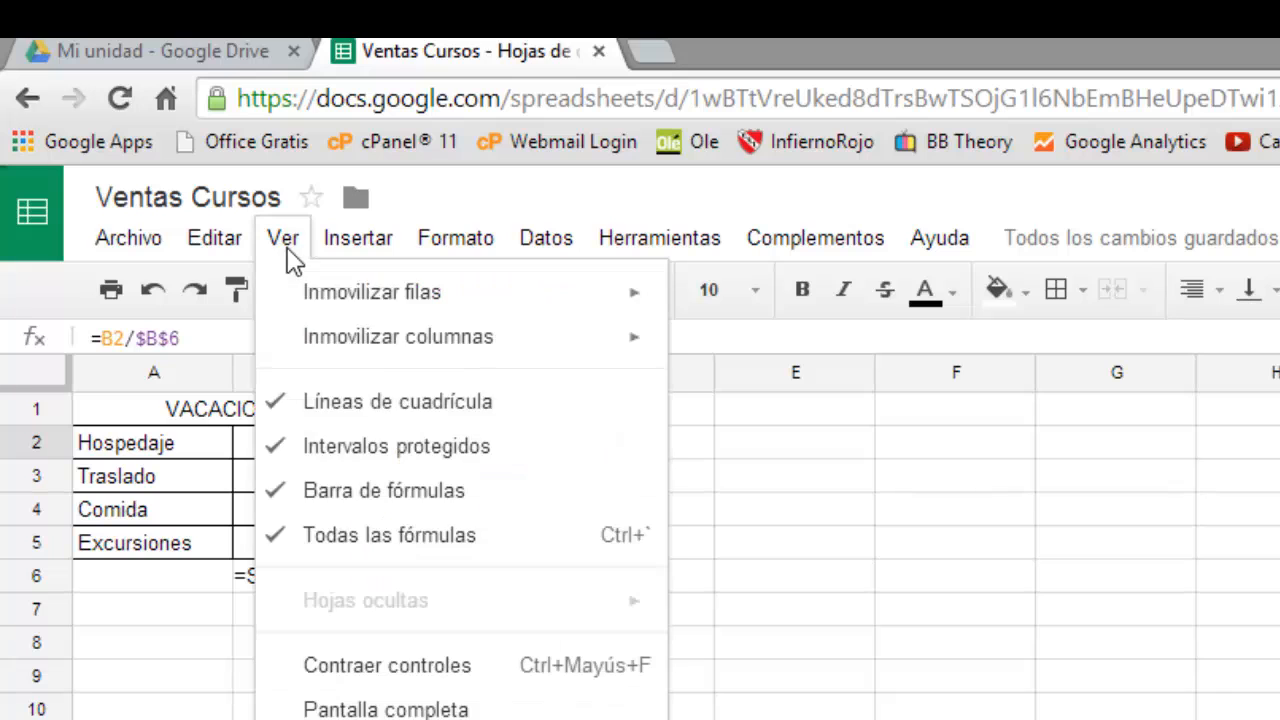
pyautogui.click(370, 538)
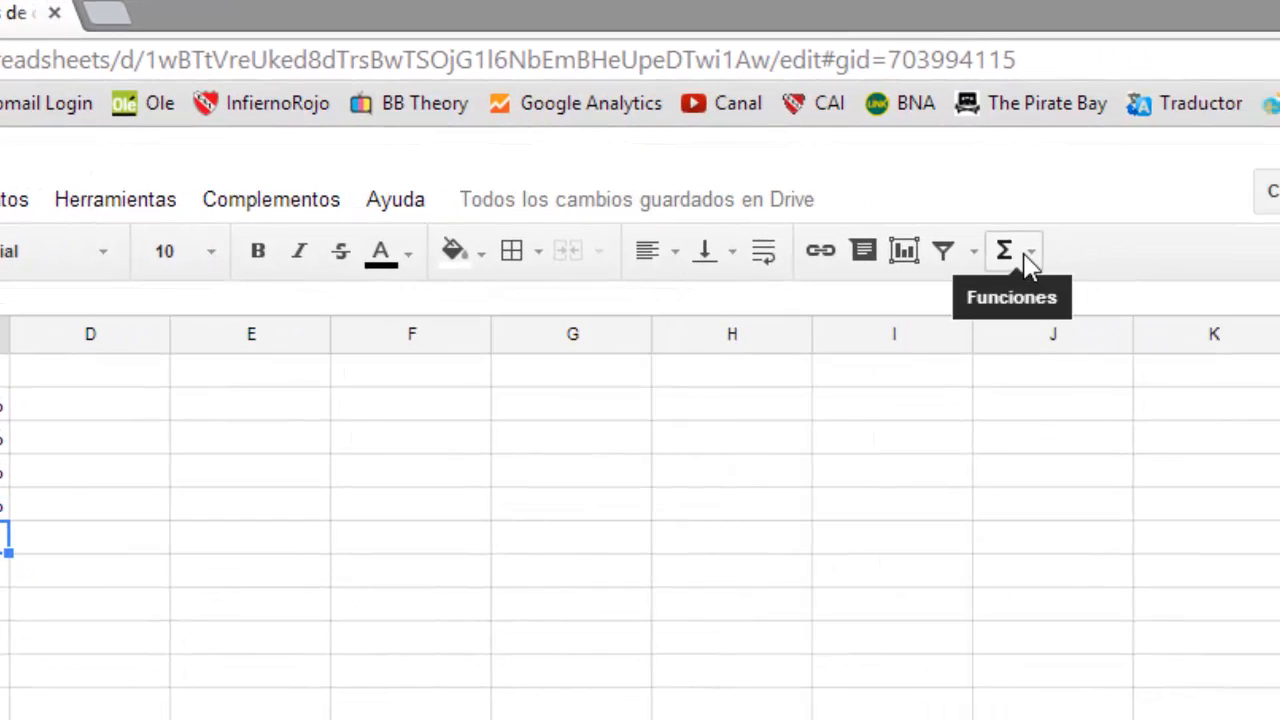
# - Add up the percentages C2 through C5 in C6 with the SUM function
pyautogui.click(1031, 256)
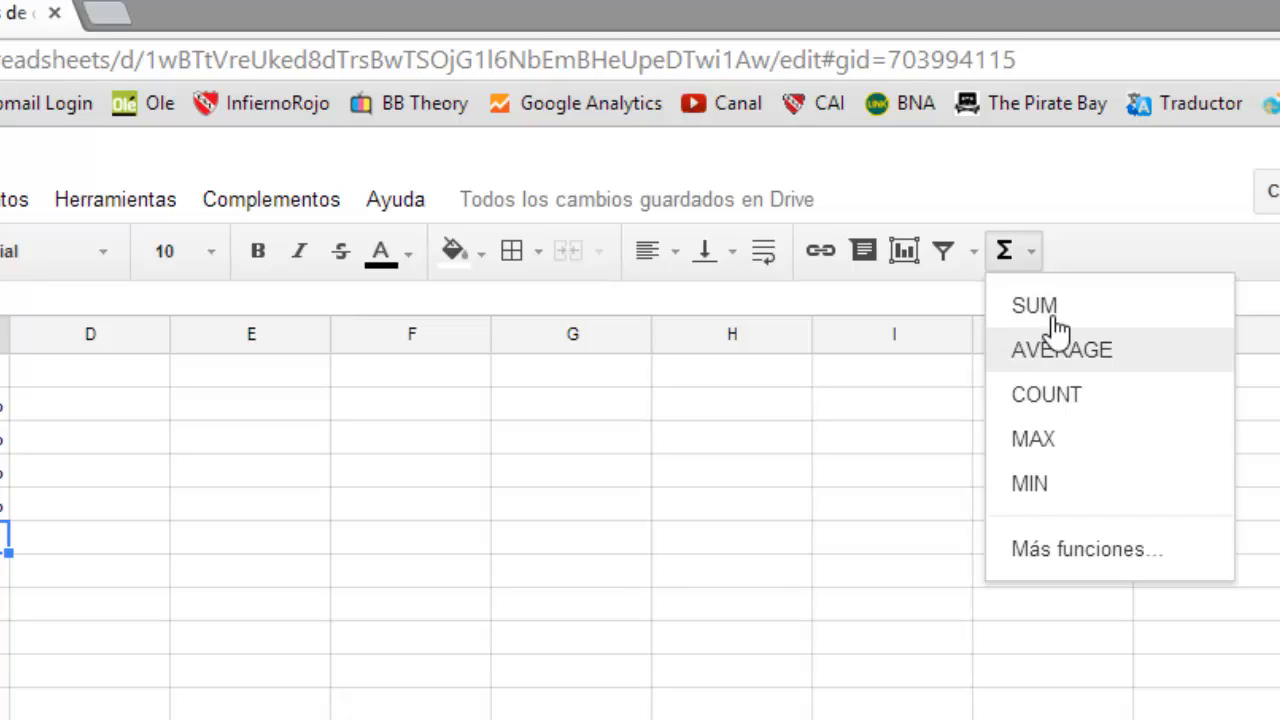
pyautogui.click(86, 377)
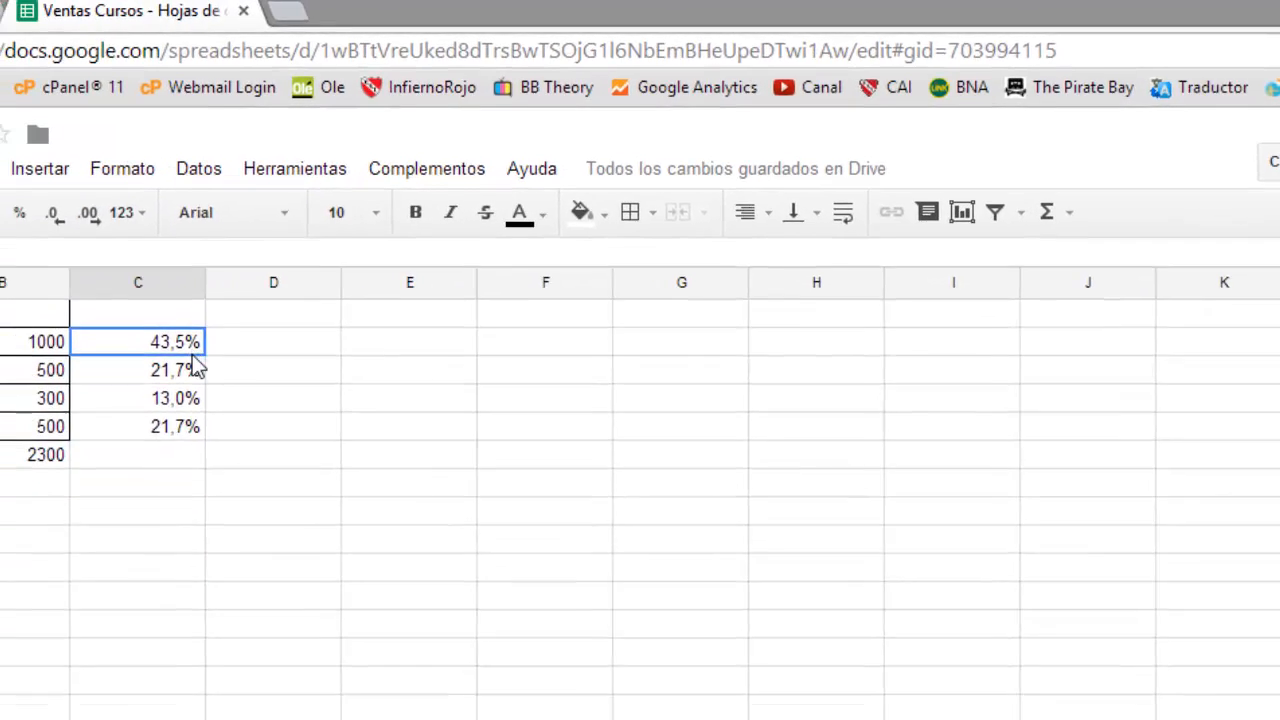
pyautogui.moveTo(192, 355); pyautogui.dragTo(184, 426)
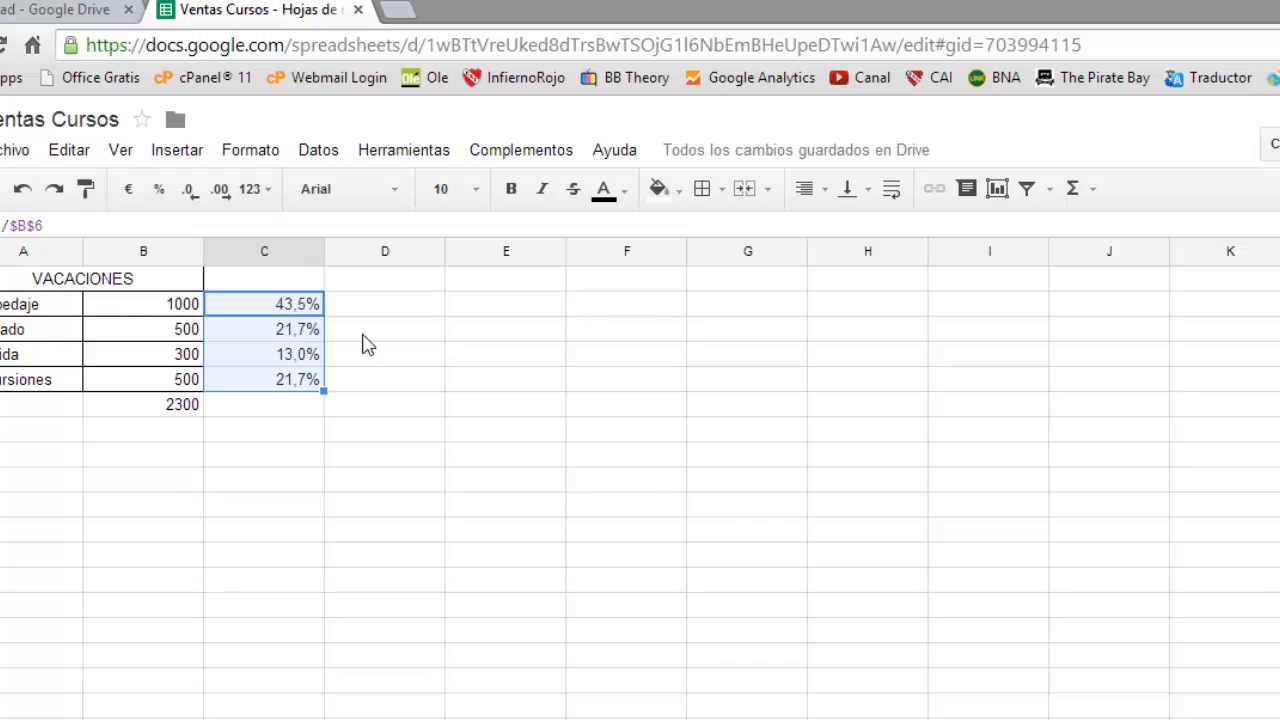
pyautogui.click(1095, 190)
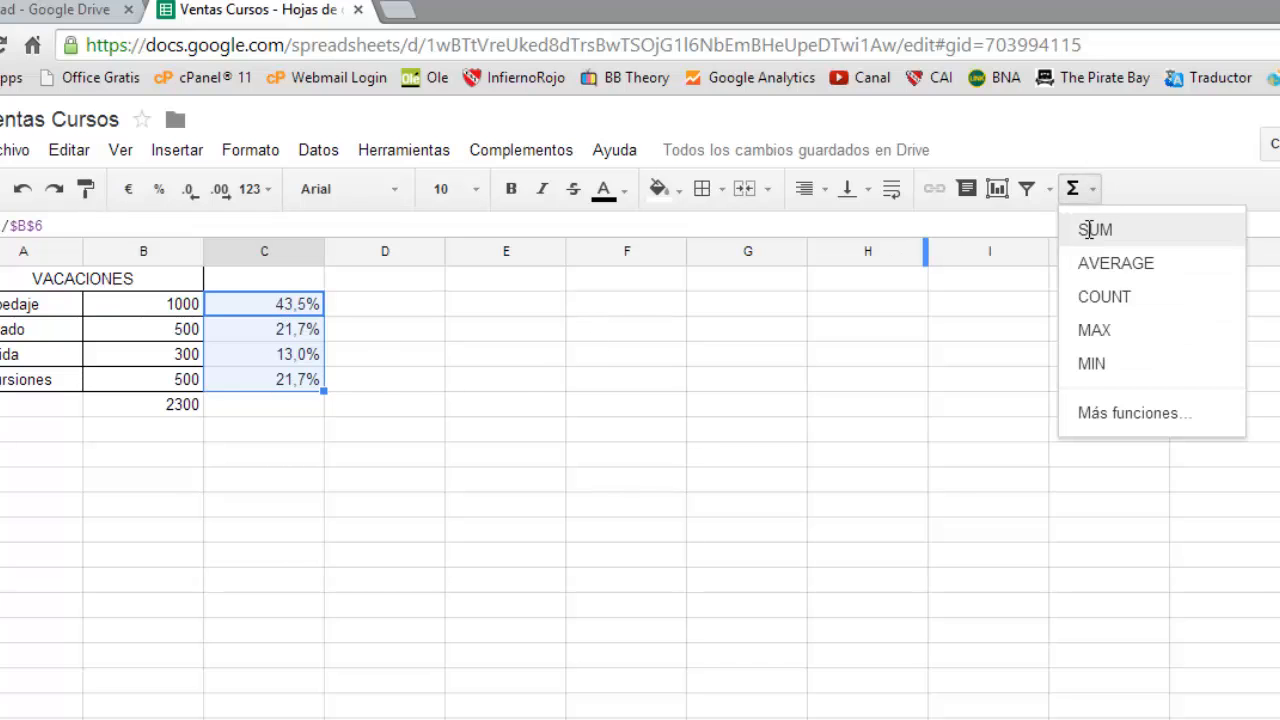
pyautogui.click(1090, 236)
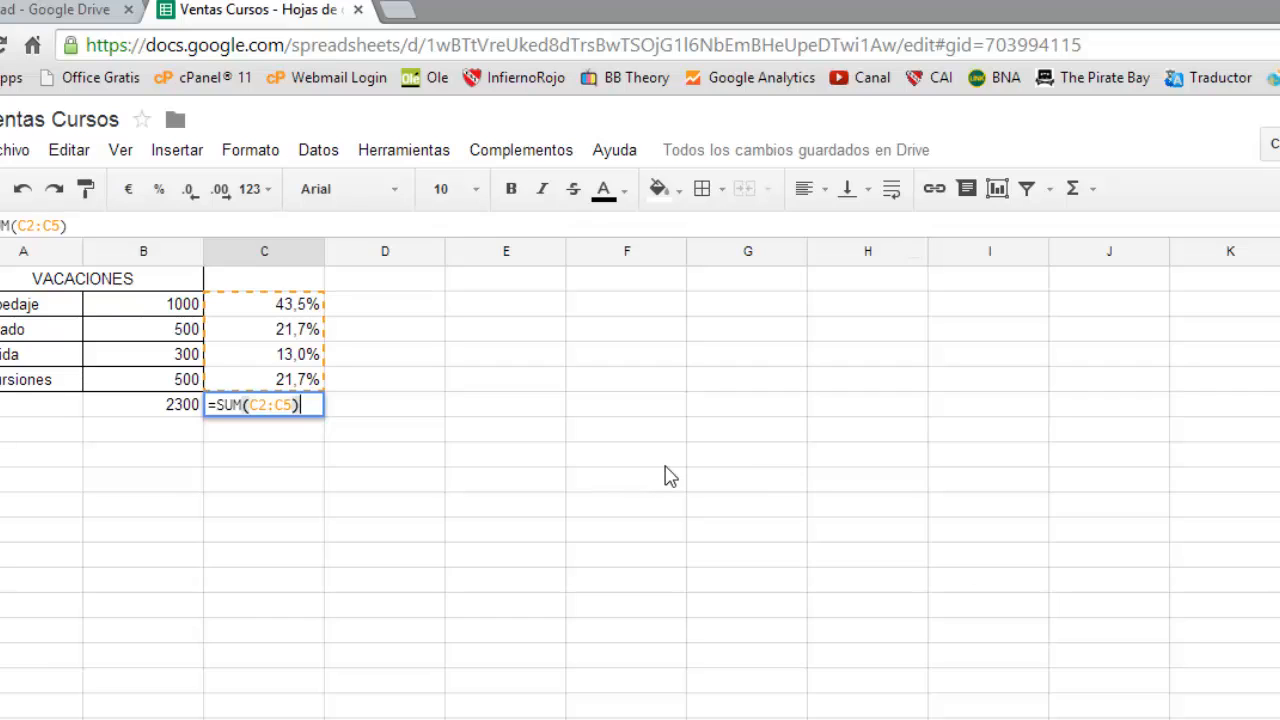
pyautogui.press('Return')
# - Replace the C6 formula with the MAX function over C2:C5 and select that cell to check it
pyautogui.moveTo(290, 304); pyautogui.dragTo(300, 379)
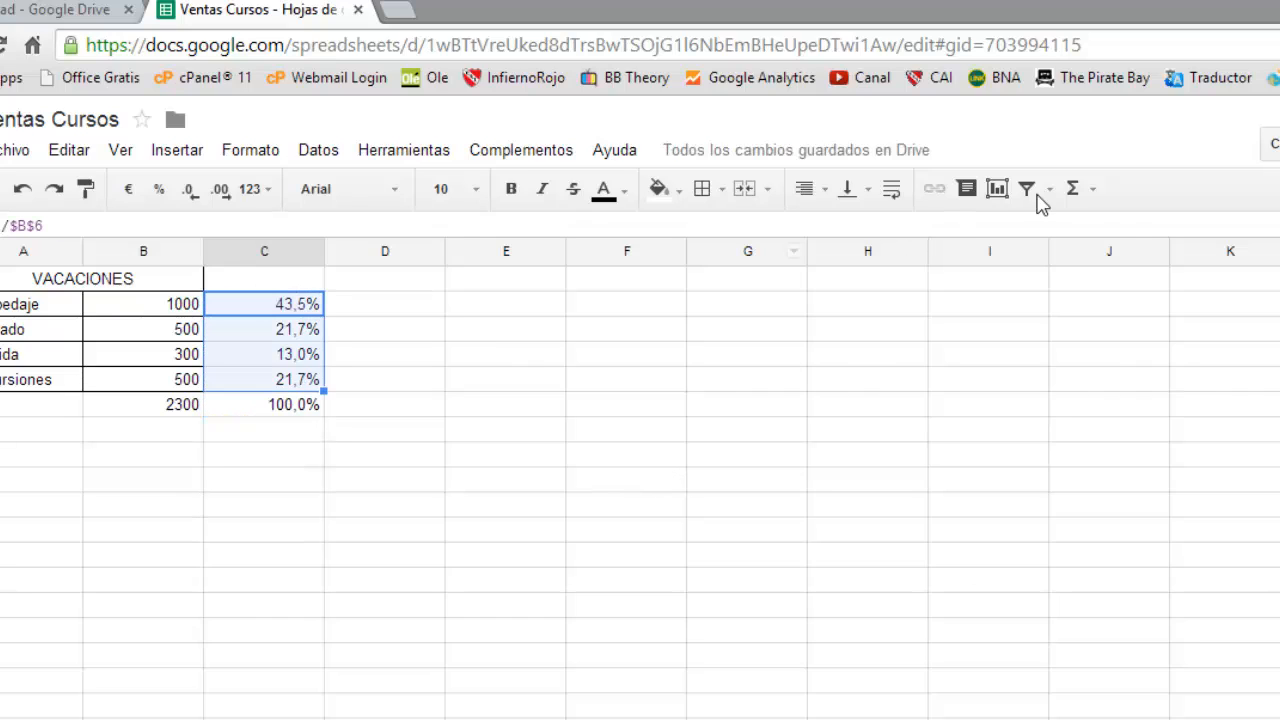
pyautogui.click(1095, 190)
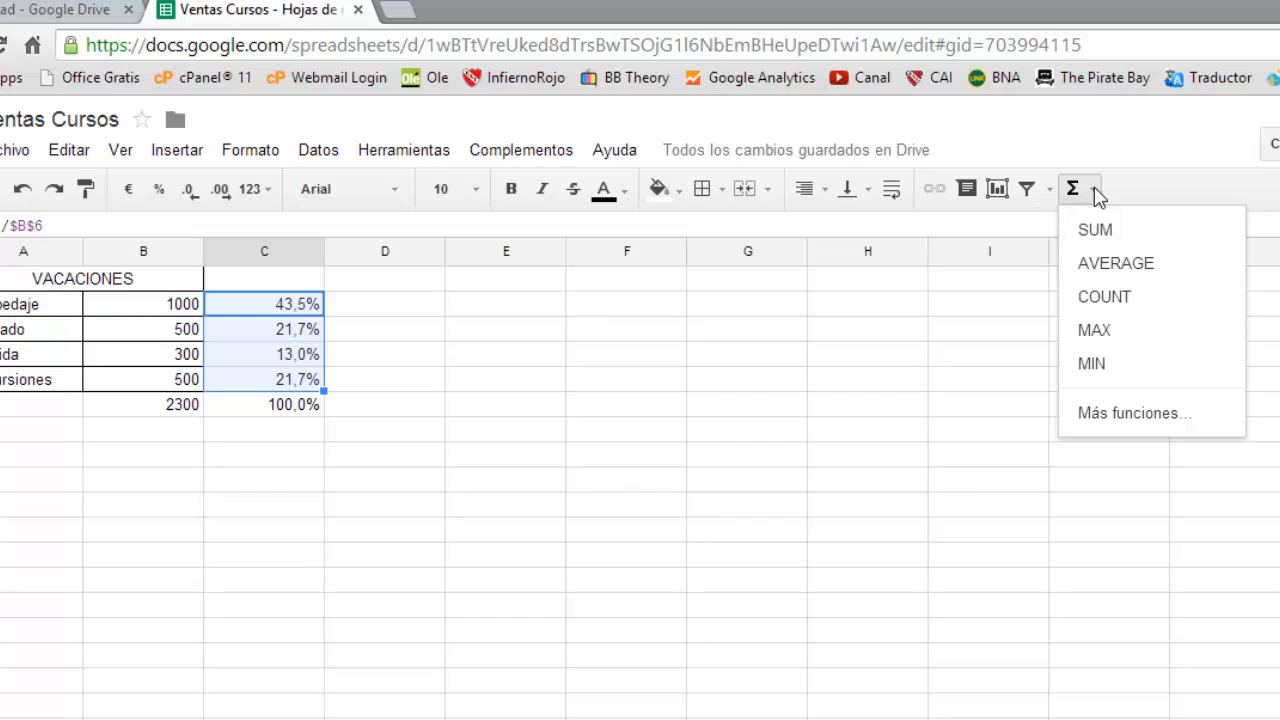
pyautogui.click(1124, 336)
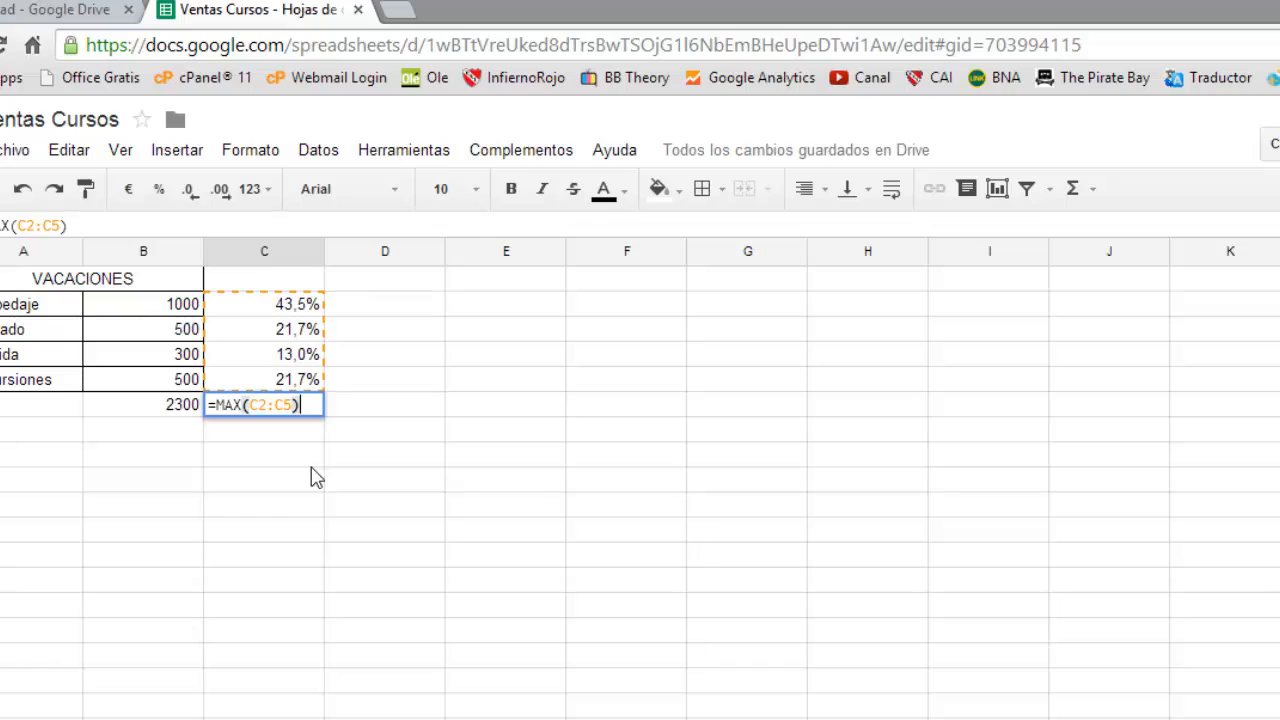
pyautogui.press('Return')
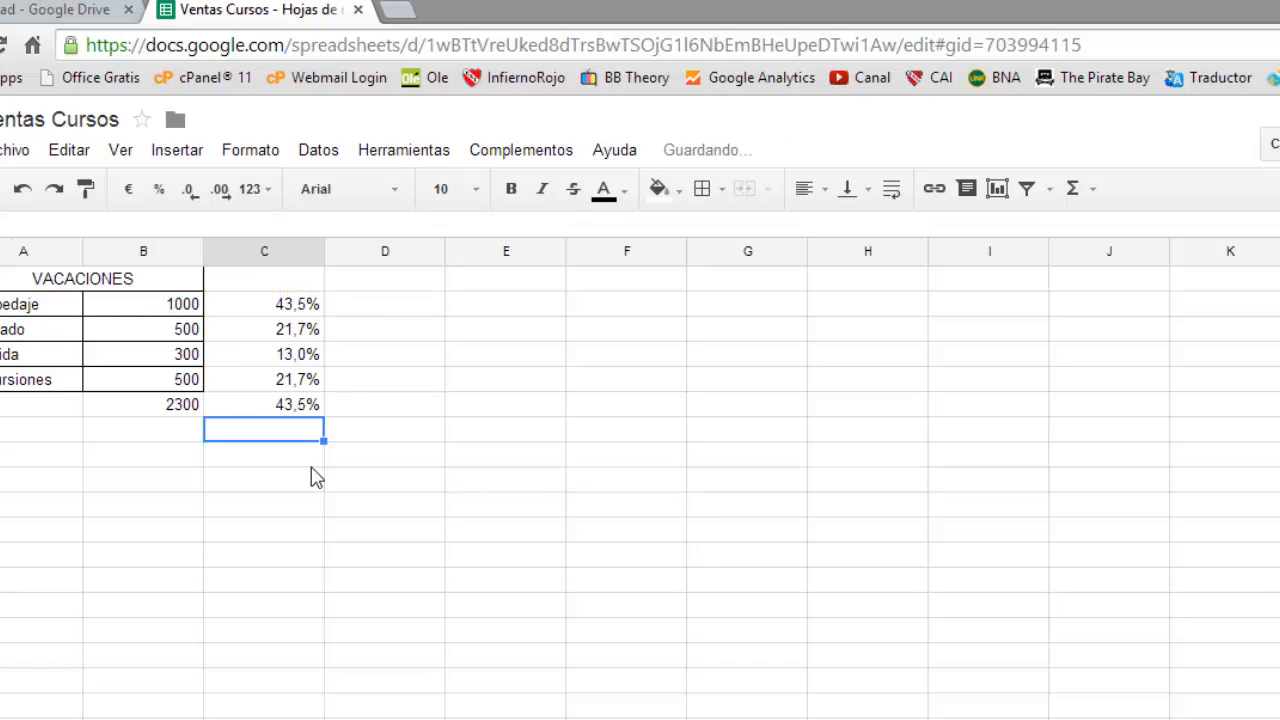
pyautogui.press('Up')
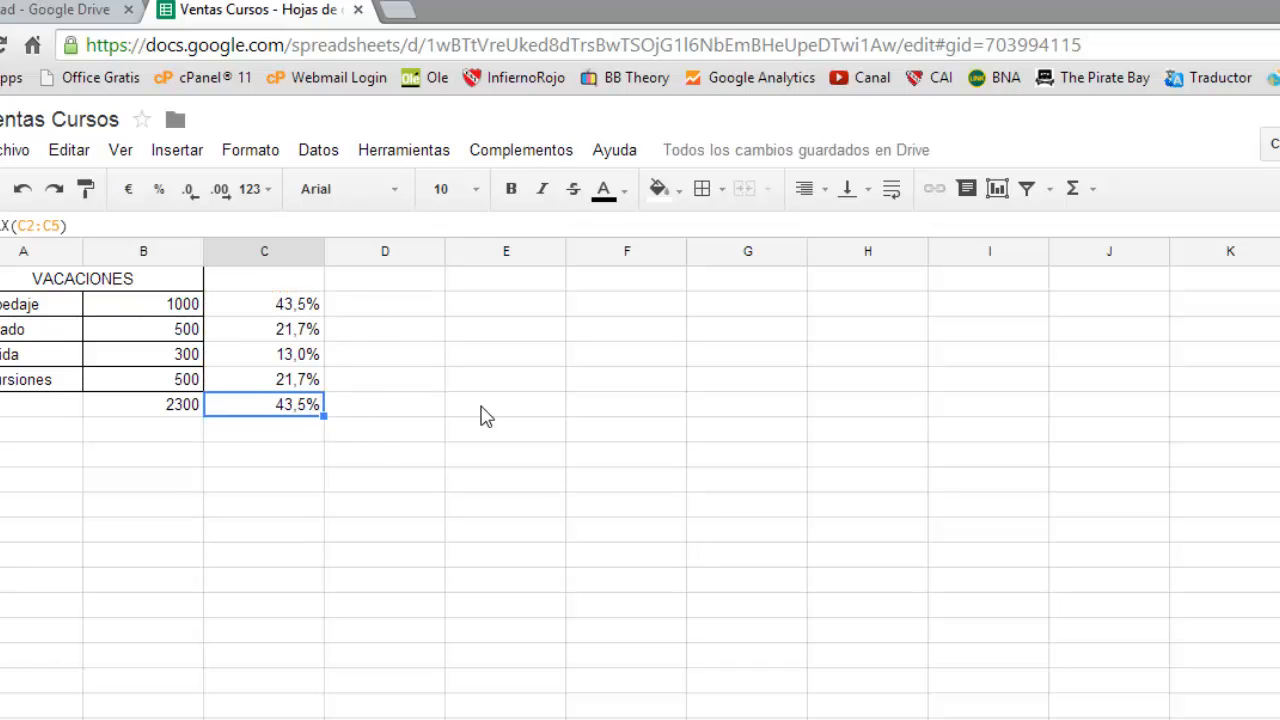
# - Replace the C6 formula with the MIN function over C2:C5
pyautogui.moveTo(266, 304); pyautogui.dragTo(272, 386)
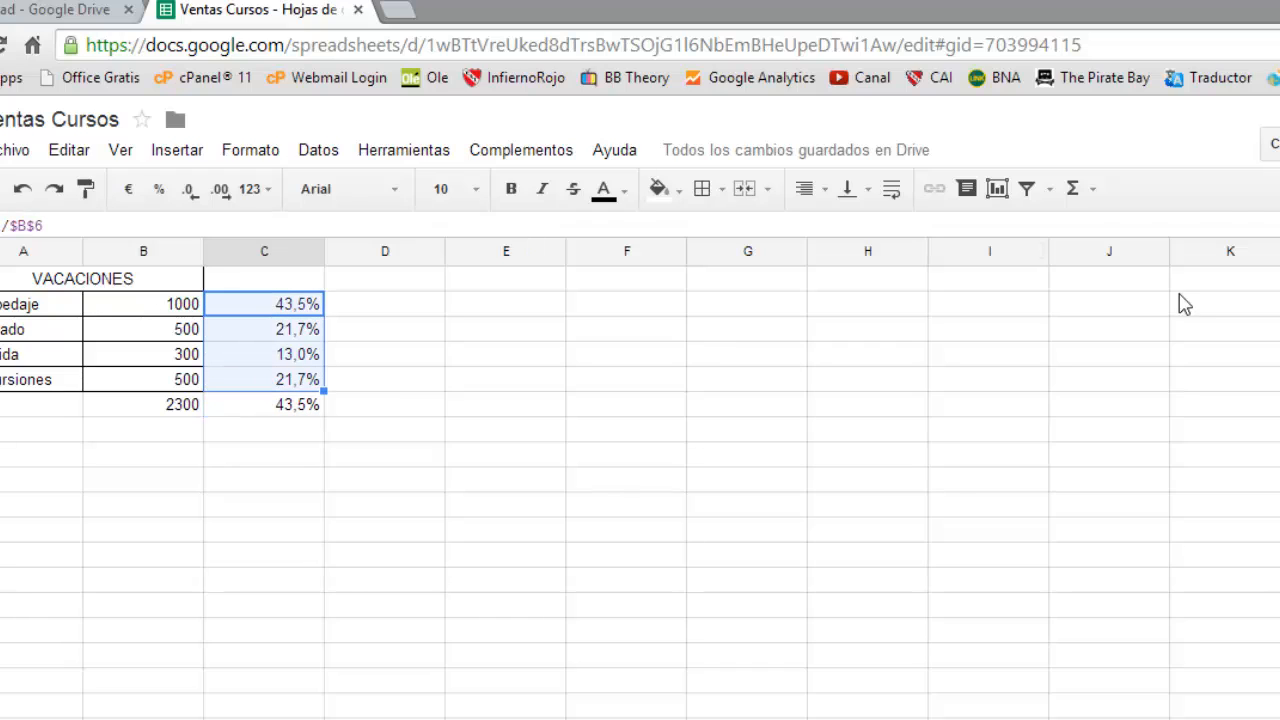
pyautogui.click(1092, 190)
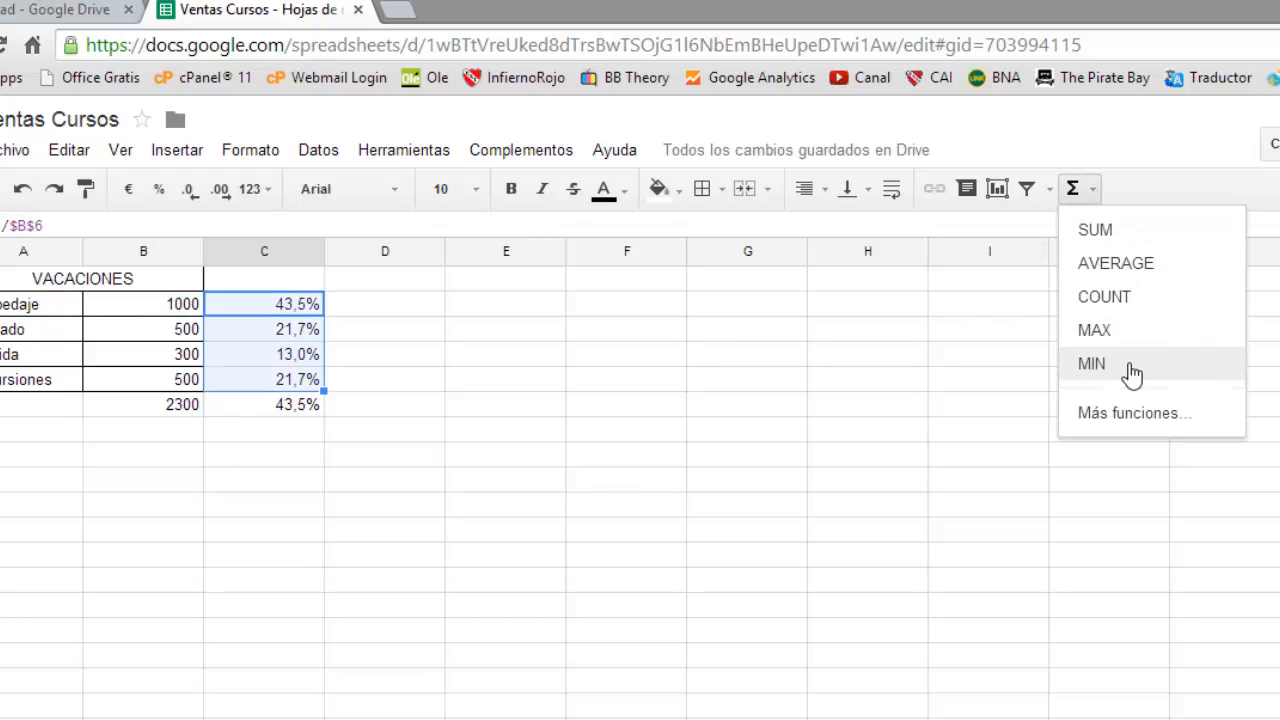
pyautogui.click(1092, 364)
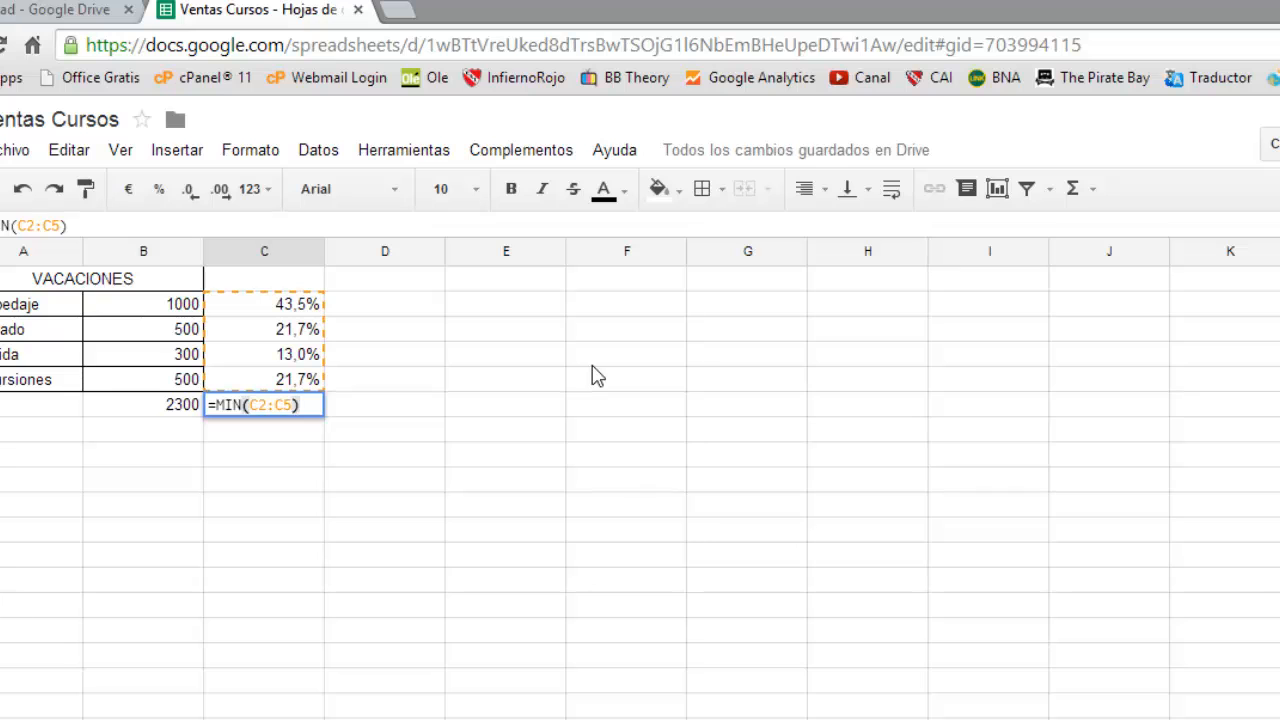
pyautogui.press('Return')
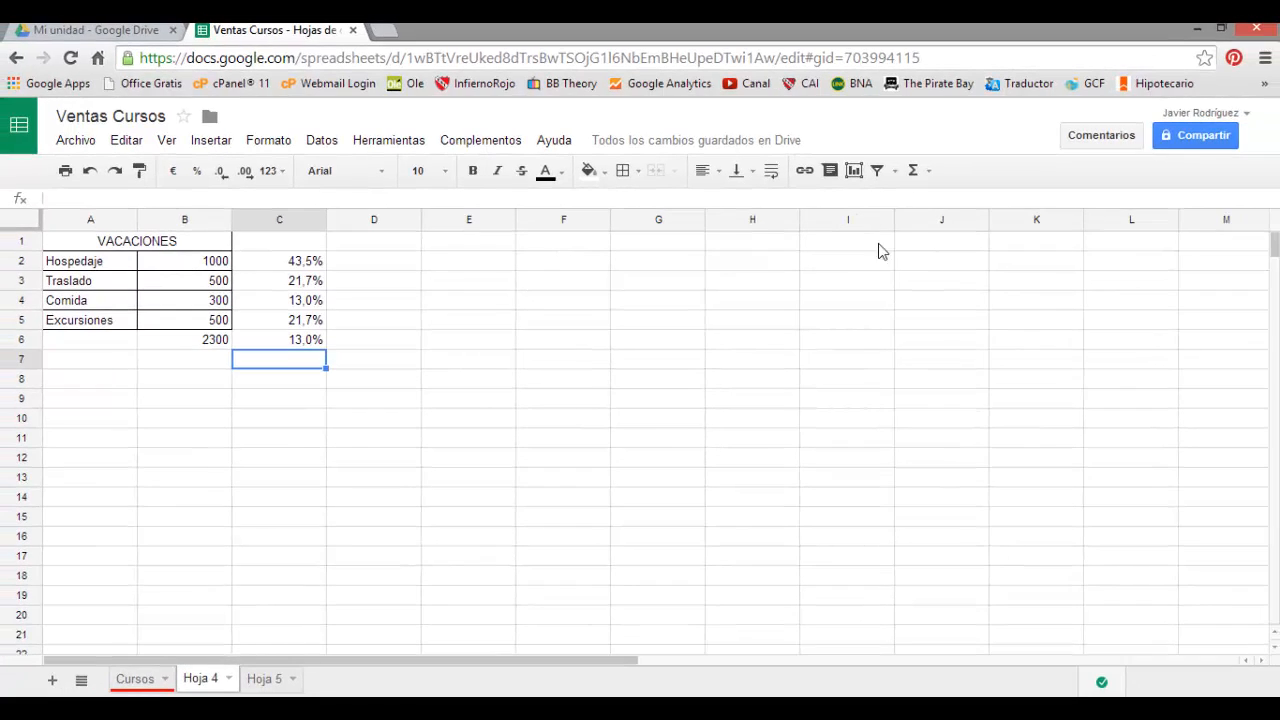
# - Open the online help list of all spreadsheet functions and browse its types, names, syntax and descriptions
pyautogui.click(915, 170)
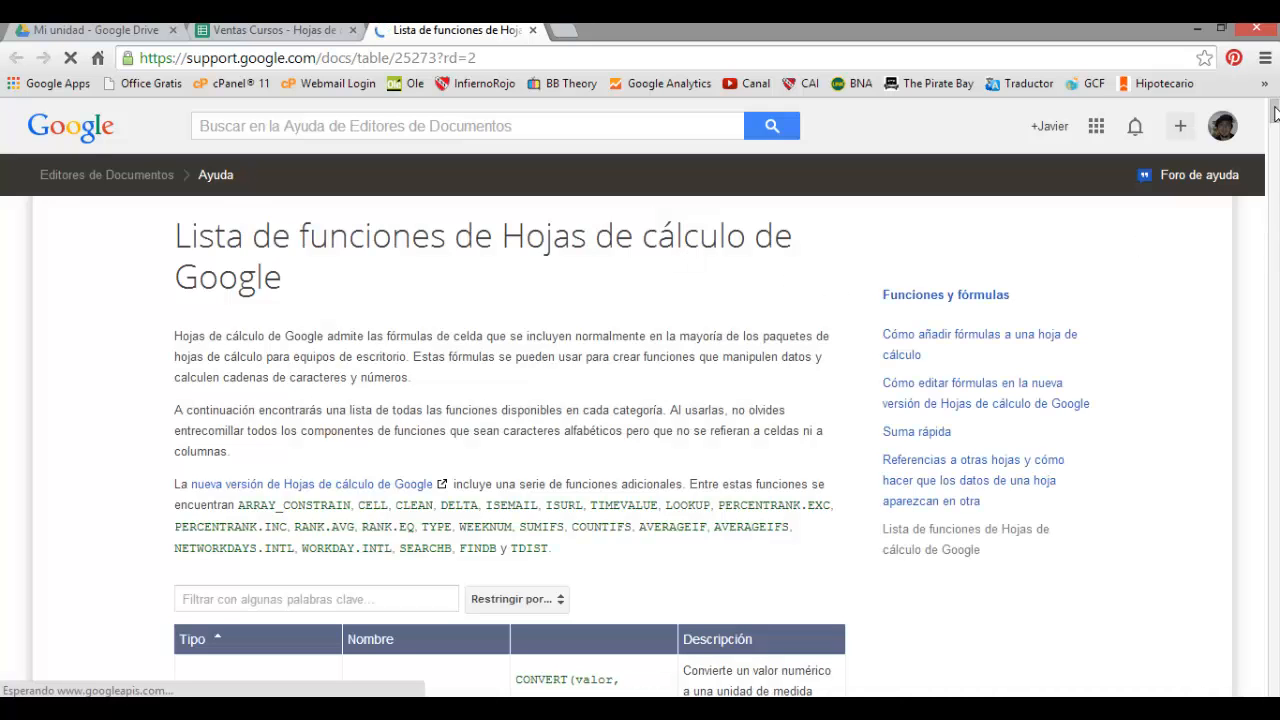
pyautogui.moveTo(1275, 118)
pyautogui.mouseDown()
pyautogui.moveTo(1277, 690)
pyautogui.moveTo(1250, 323)
pyautogui.moveTo(1270, 120)
pyautogui.mouseUp()
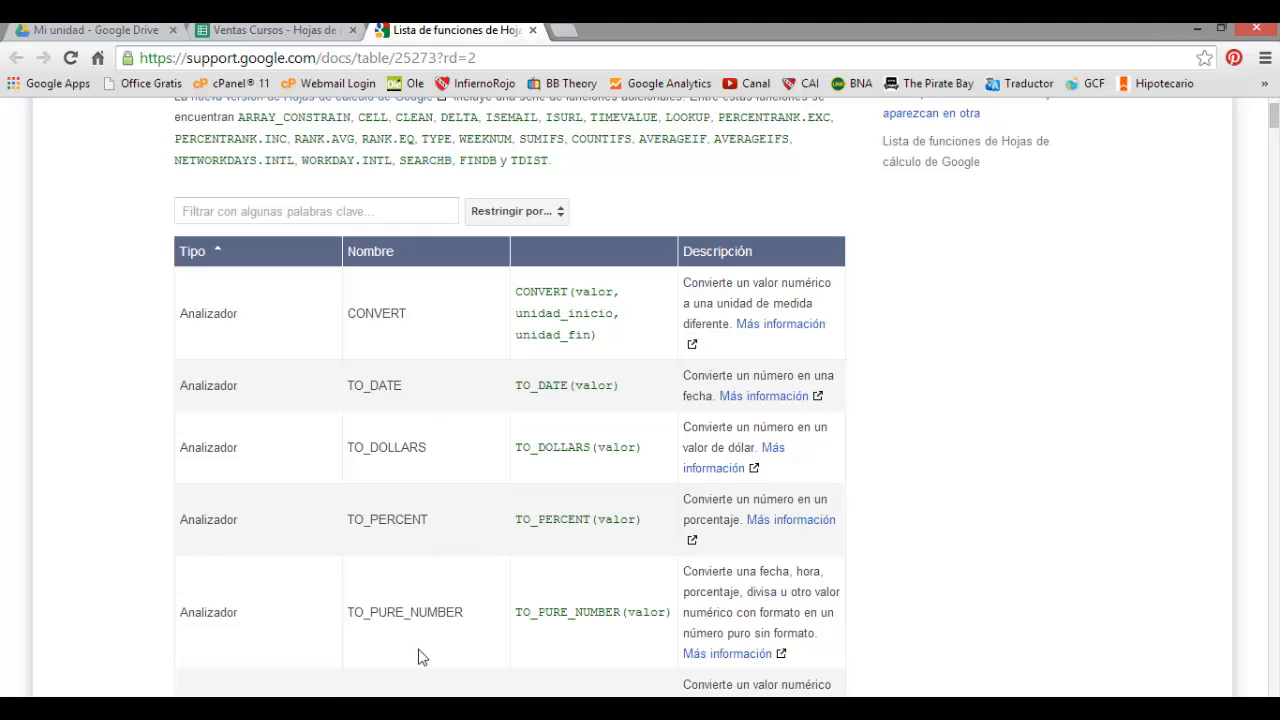
pyautogui.scroll(-2, 508, 572)
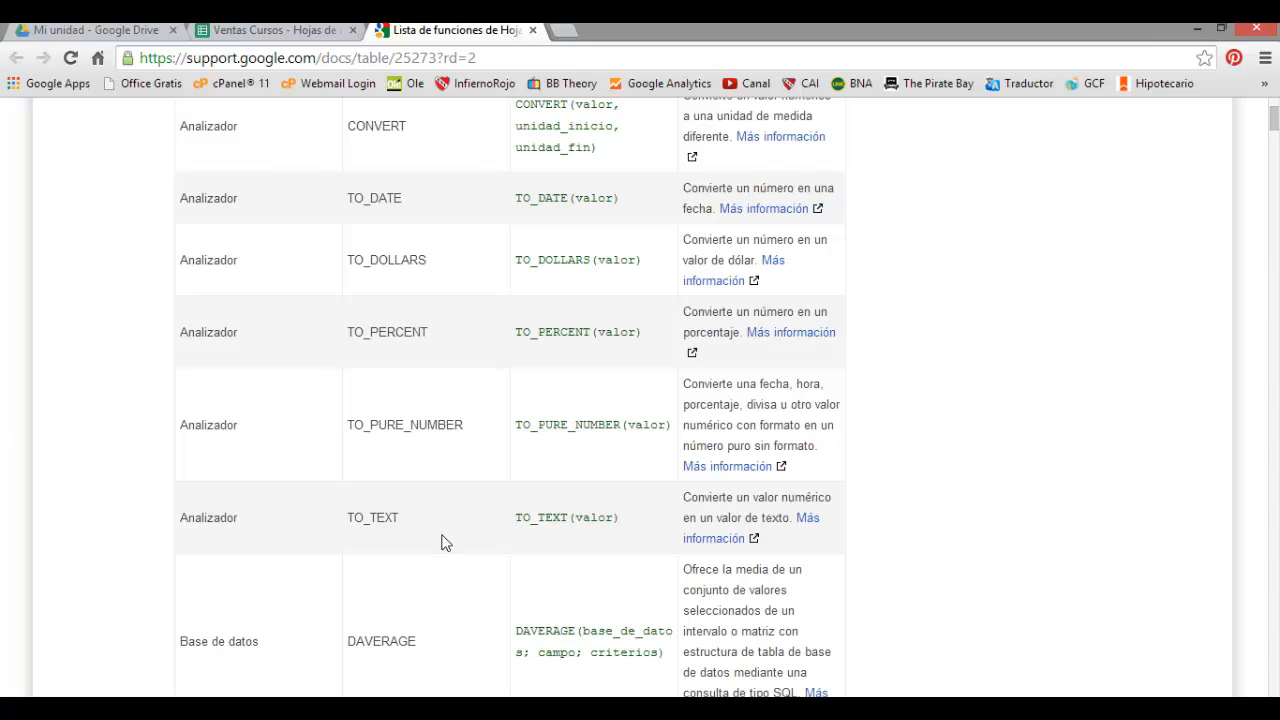
pyautogui.scroll(3, 471, 520)
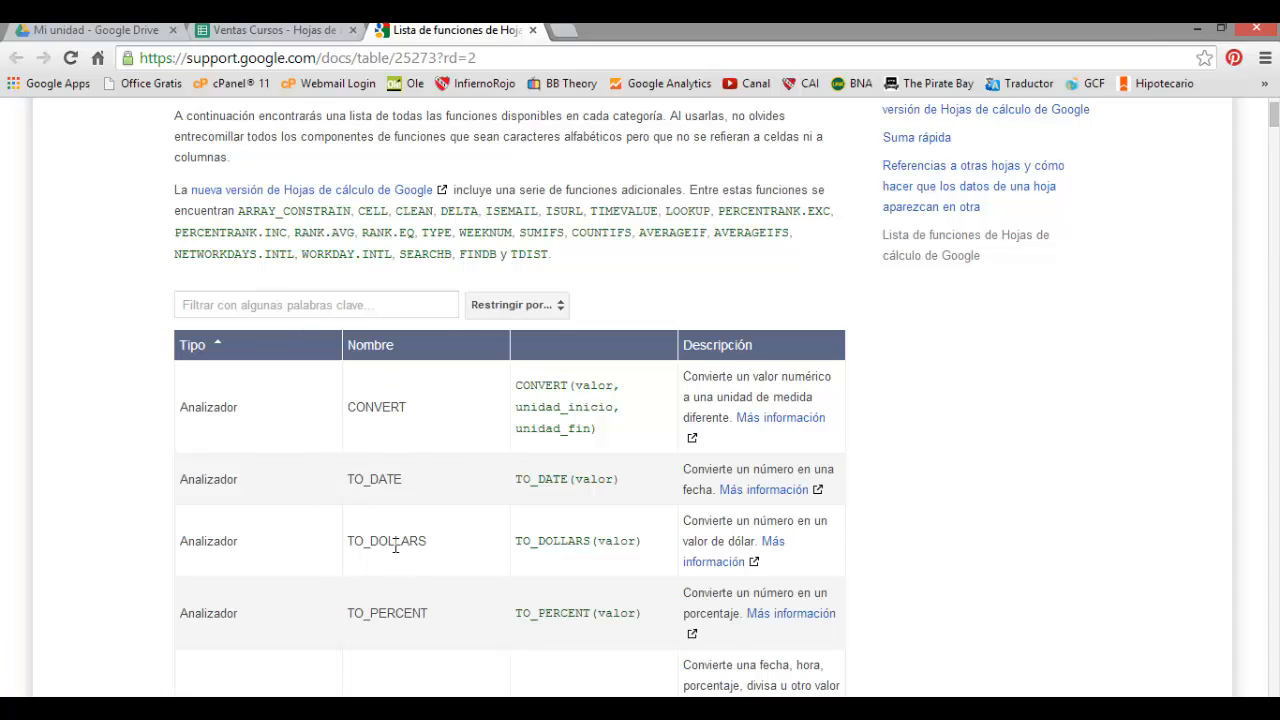
# - Return to the Ventas Cursos spreadsheet, open sheet Cursos and review the shipping and delivery dates in I3 and J3
pyautogui.click(275, 30)
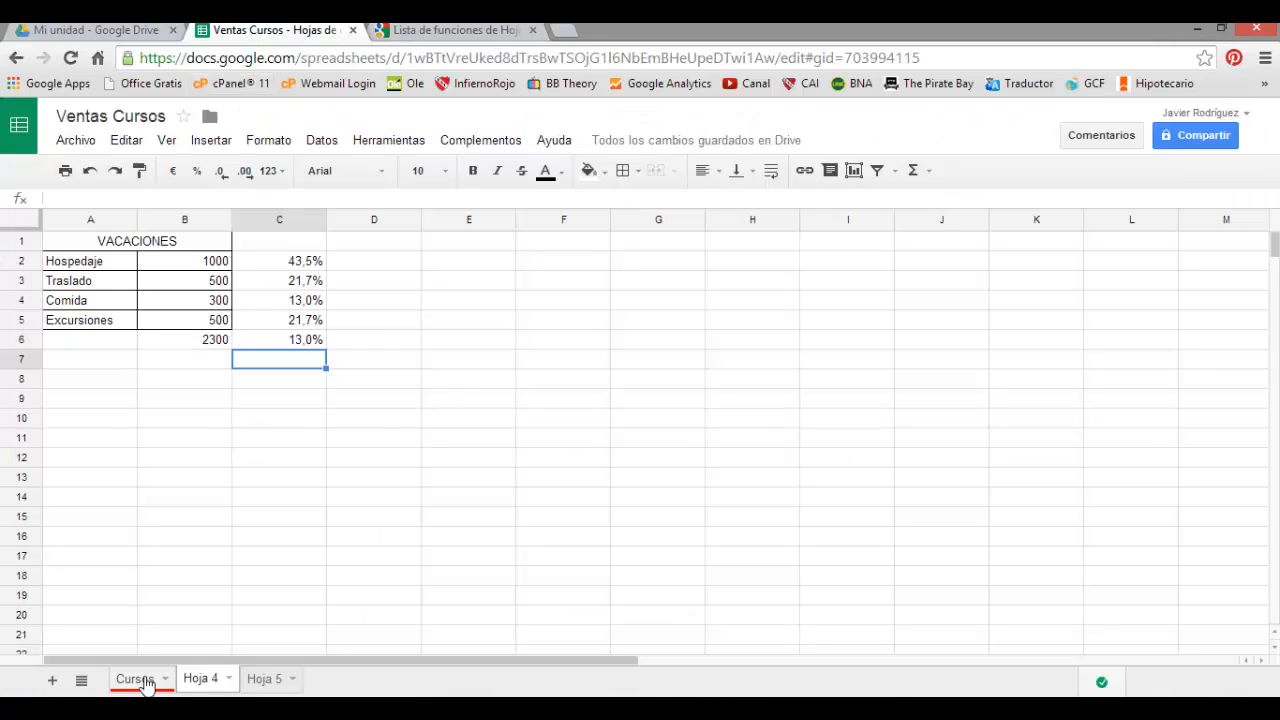
pyautogui.click(140, 680)
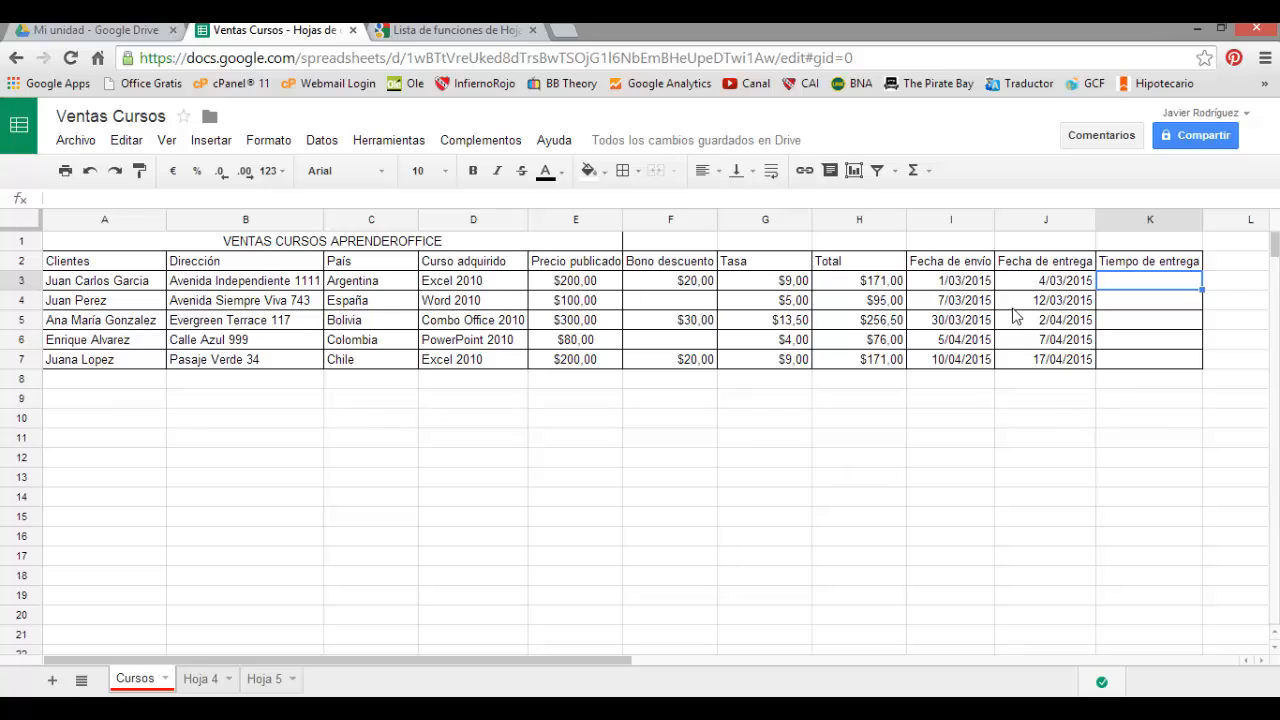
pyautogui.click(940, 288)
pyautogui.click(1022, 284)
pyautogui.click(962, 287)
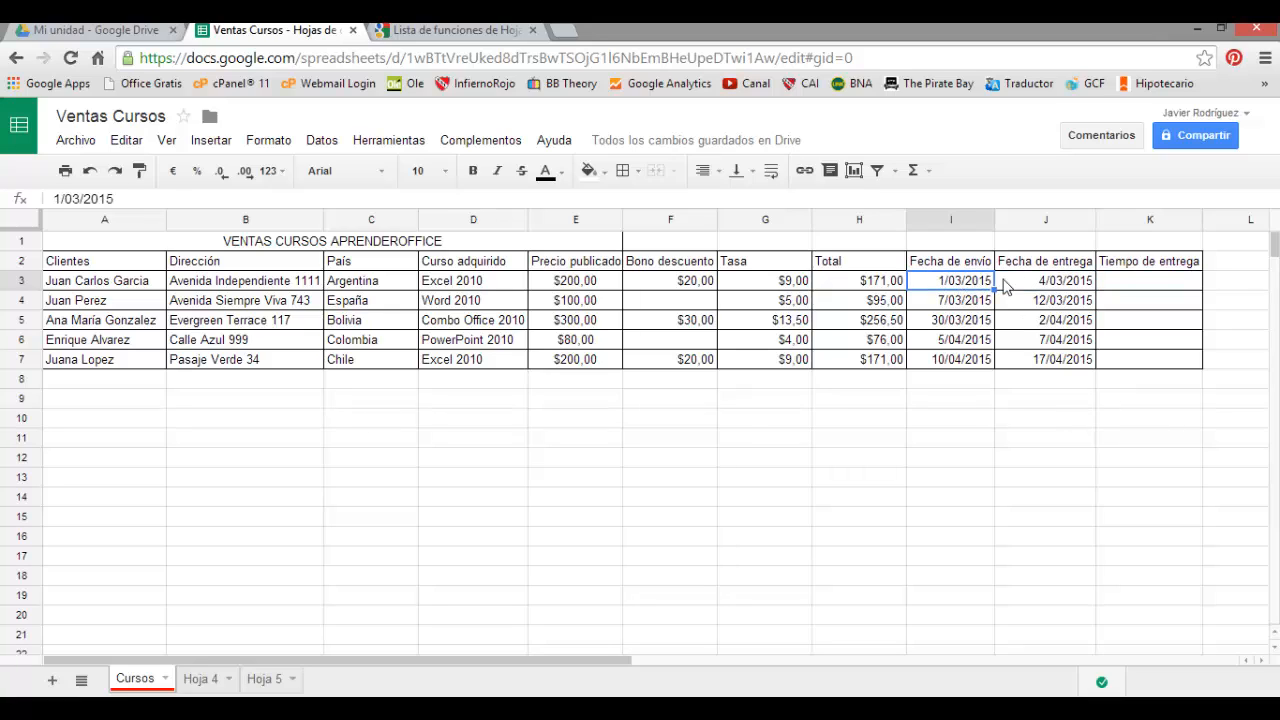
pyautogui.click(1005, 287)
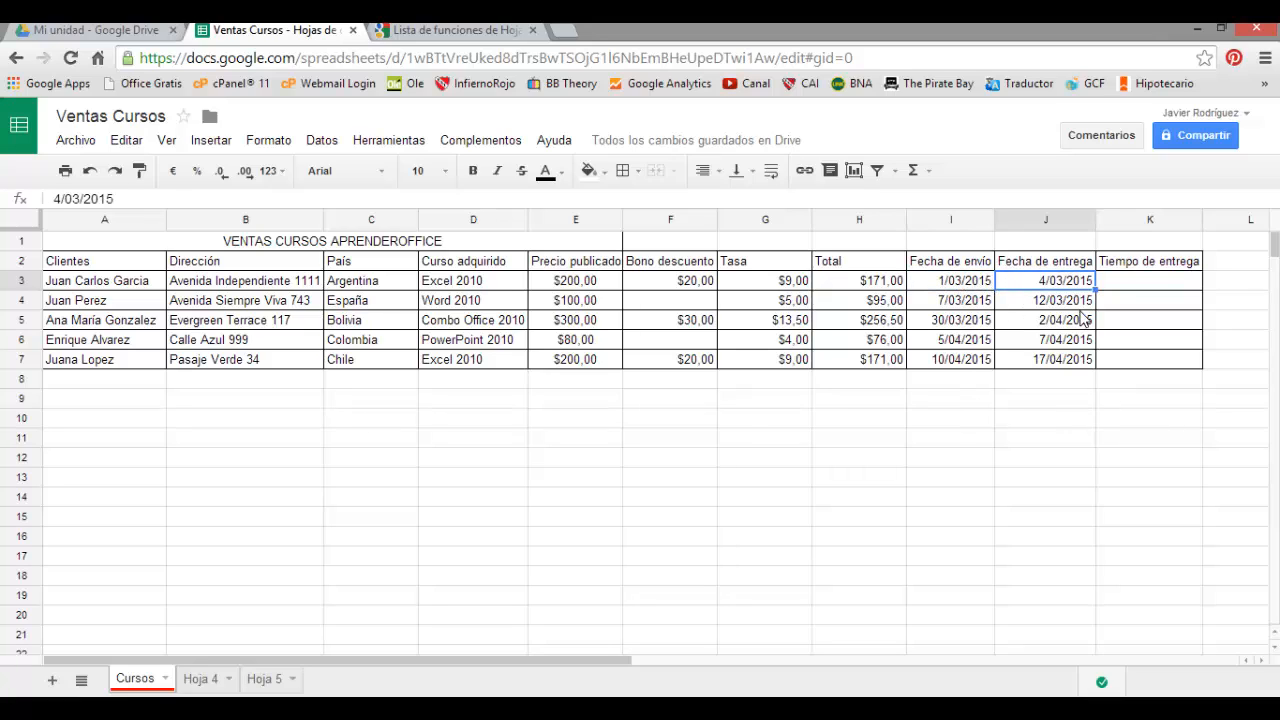
# - Switch to the online help list of spreadsheet functions and restrict it to the Fecha category
pyautogui.click(1117, 283)
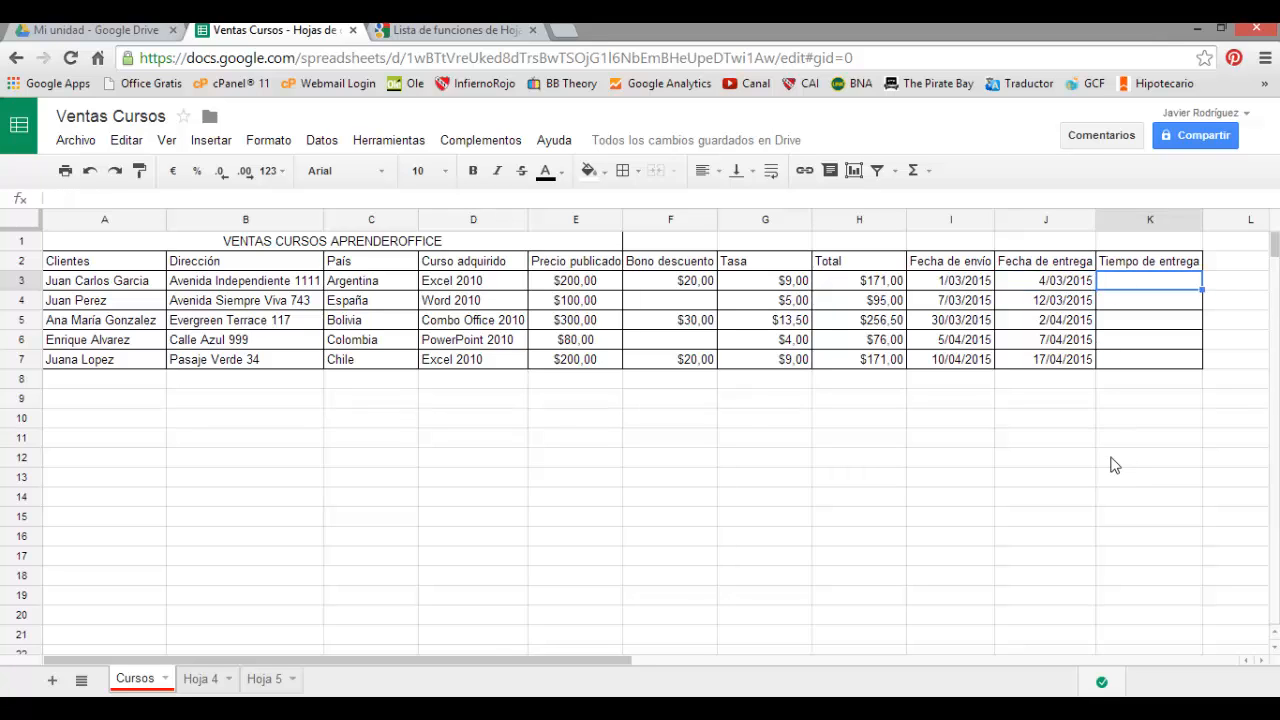
pyautogui.click(460, 30)
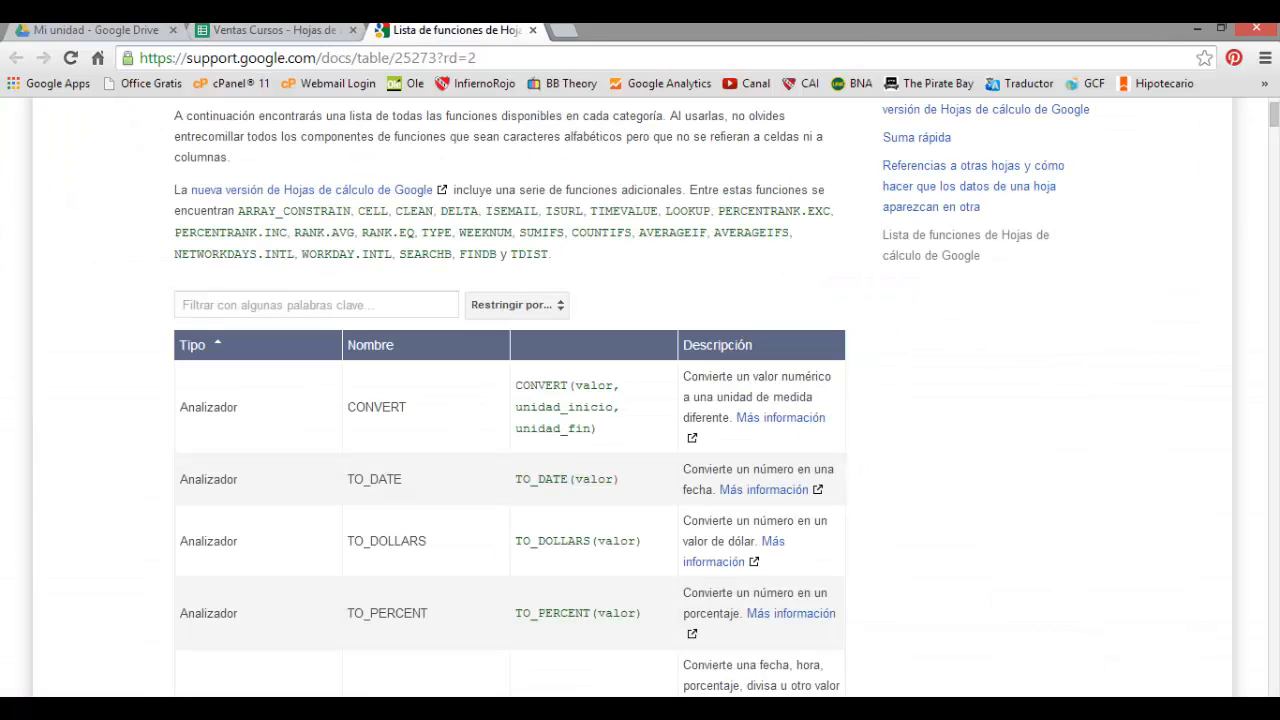
pyautogui.click(403, 305)
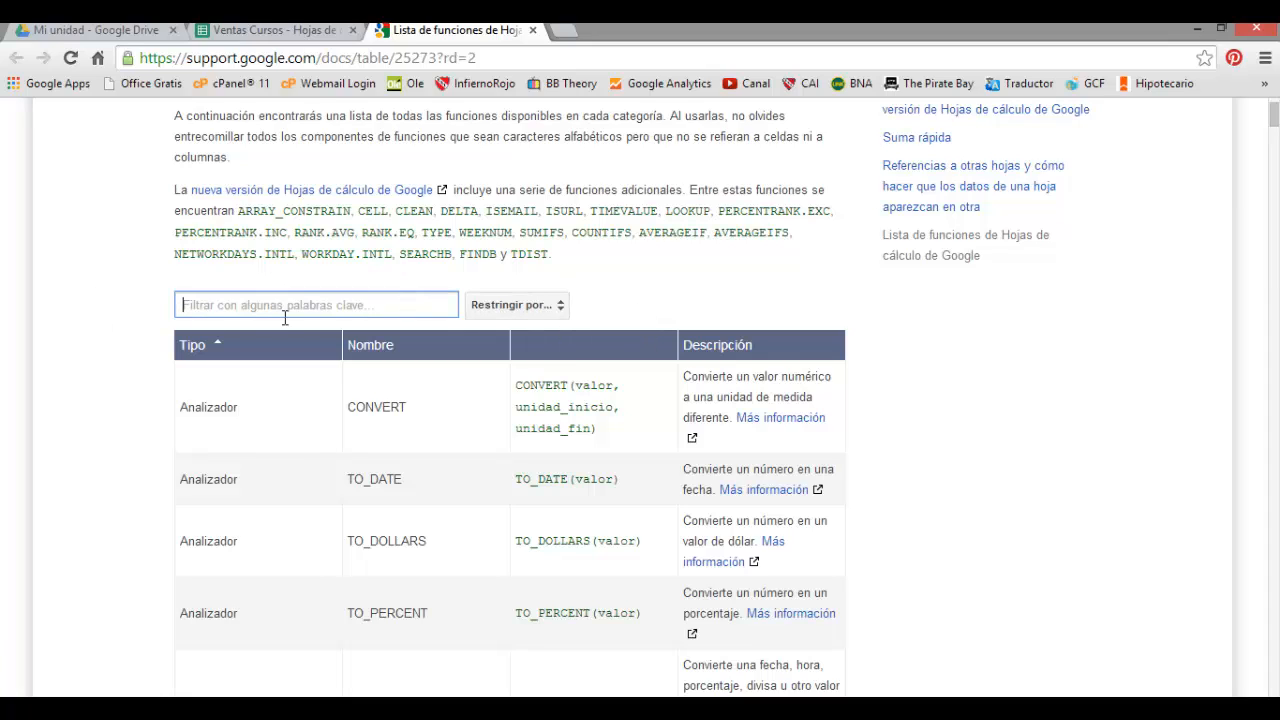
pyautogui.write('Fecha')
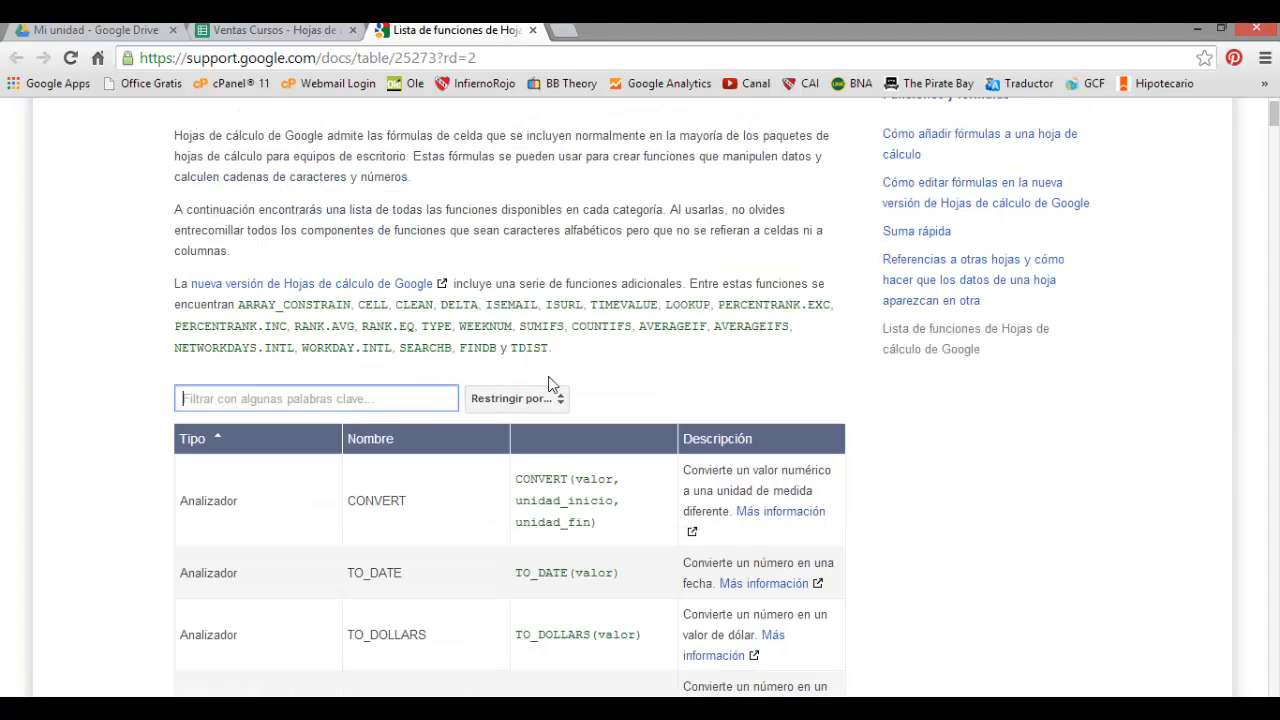
pyautogui.click(561, 404)
pyautogui.moveTo(669, 445)
pyautogui.mouseDown()
pyautogui.moveTo(668, 613)
pyautogui.moveTo(677, 455)
pyautogui.mouseUp()
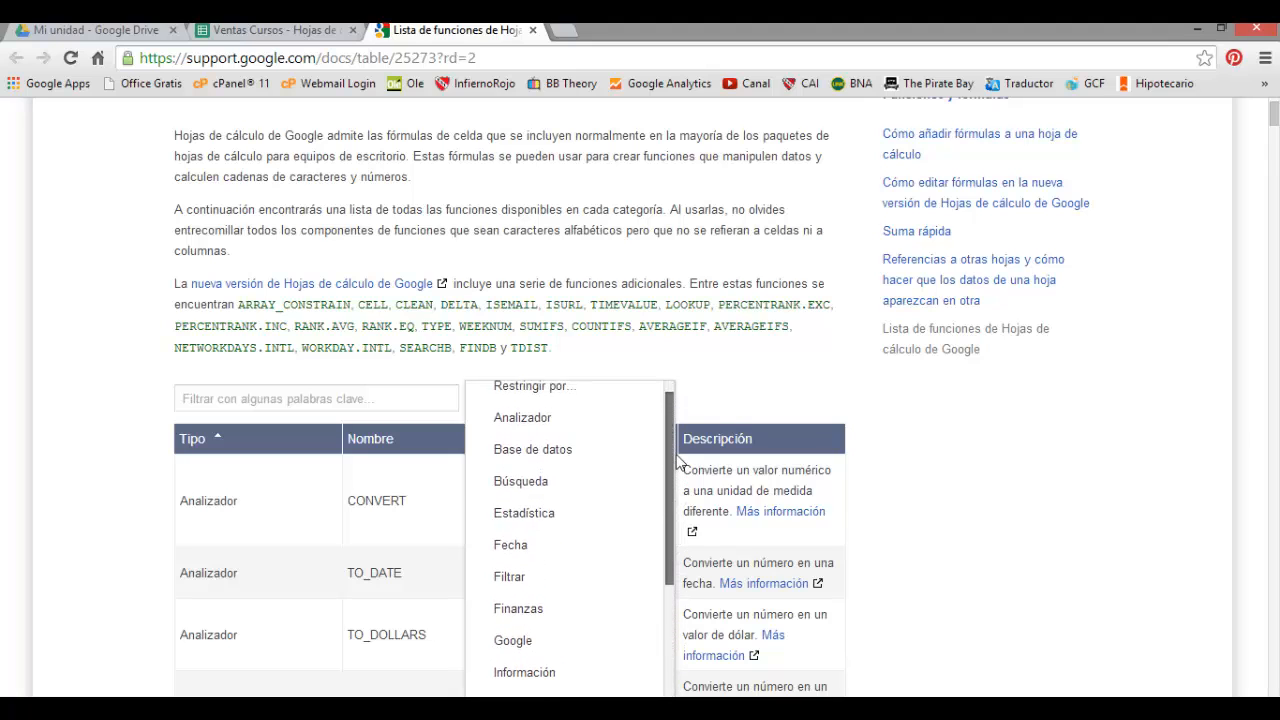
pyautogui.click(542, 553)
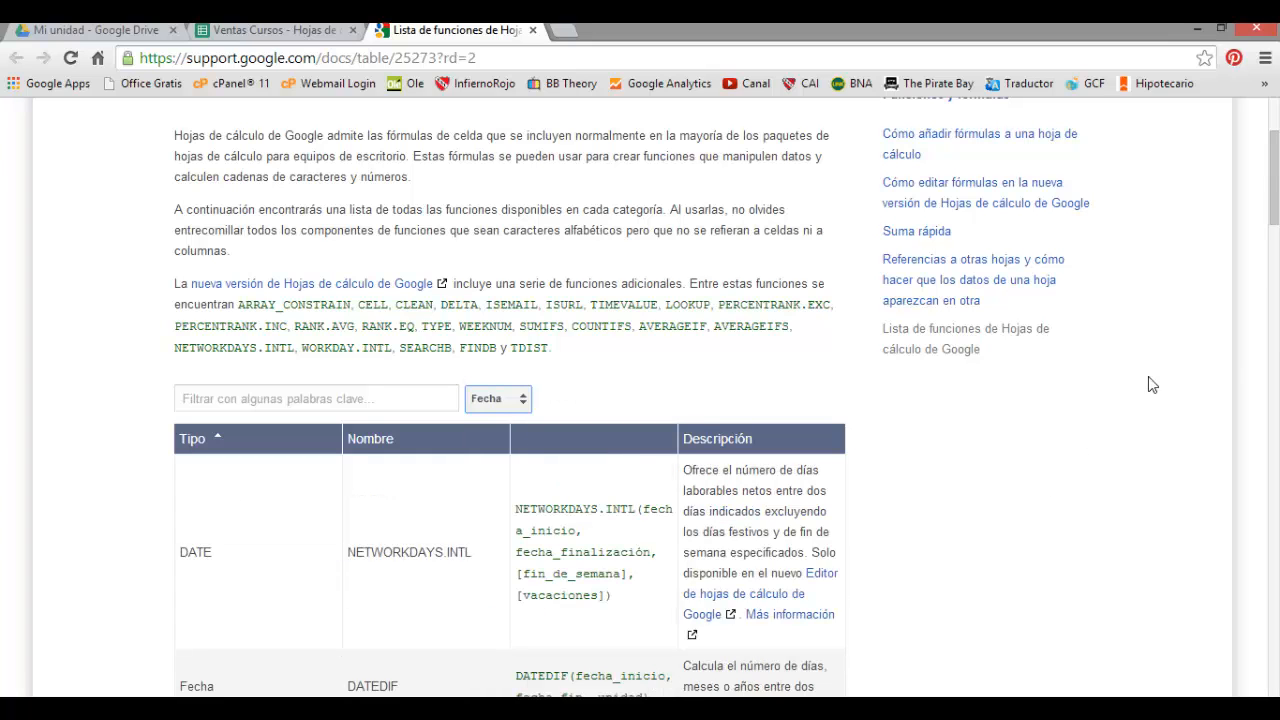
# - Examine the NETWORKDAYS.INTL entry in the list of date functions, reading its description, name and syntax
pyautogui.moveTo(1274, 203); pyautogui.dragTo(1276, 243)
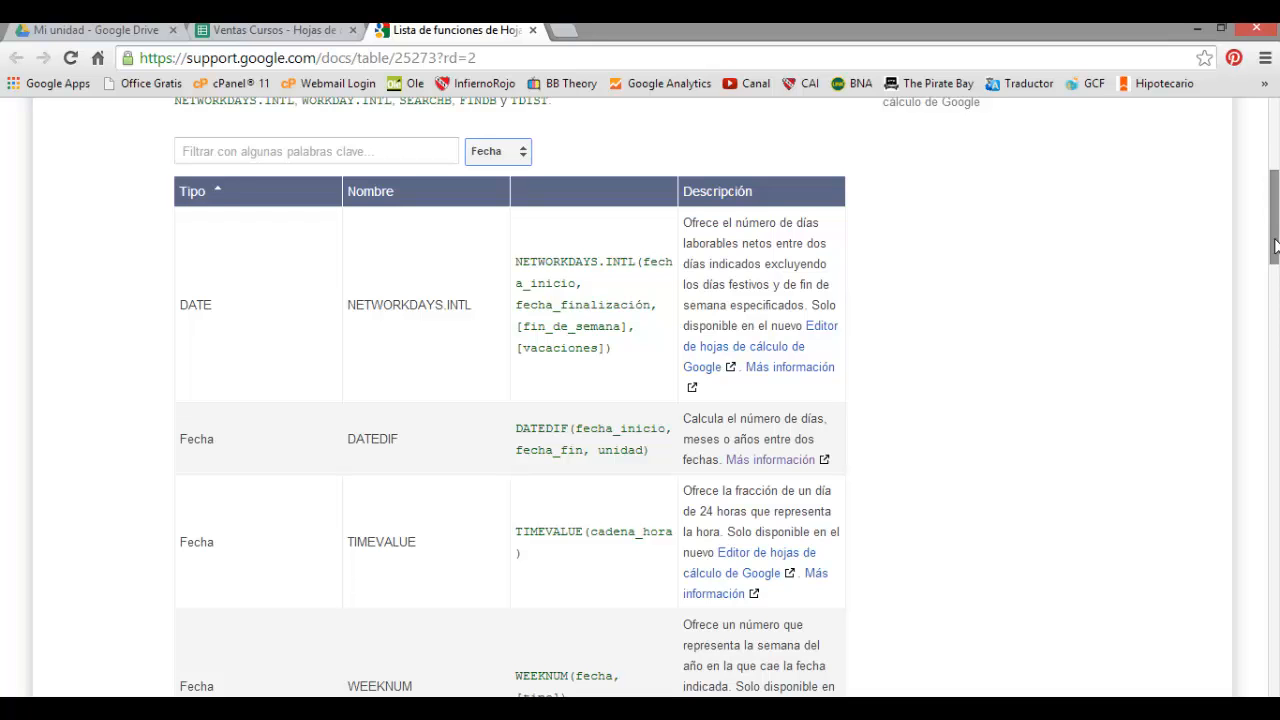
pyautogui.moveTo(1274, 249)
pyautogui.mouseDown()
pyautogui.moveTo(1275, 275)
pyautogui.moveTo(1275, 233)
pyautogui.mouseUp()
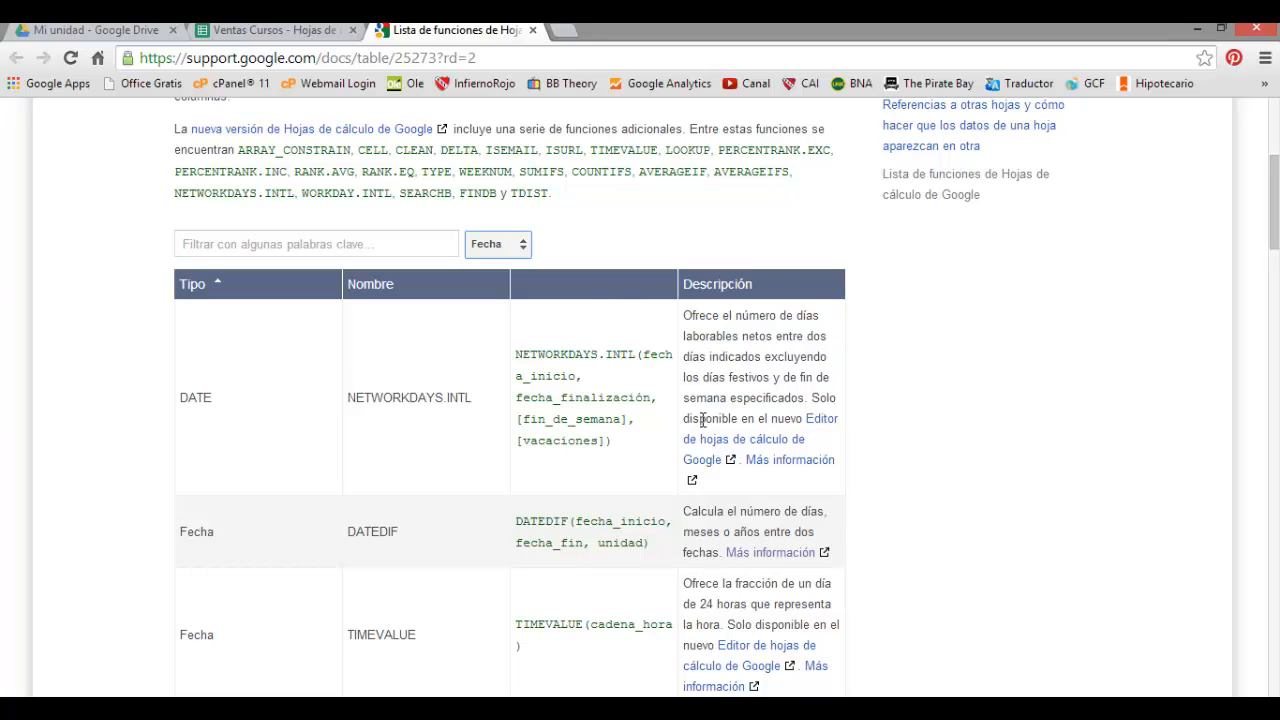
pyautogui.moveTo(683, 316); pyautogui.dragTo(786, 350)
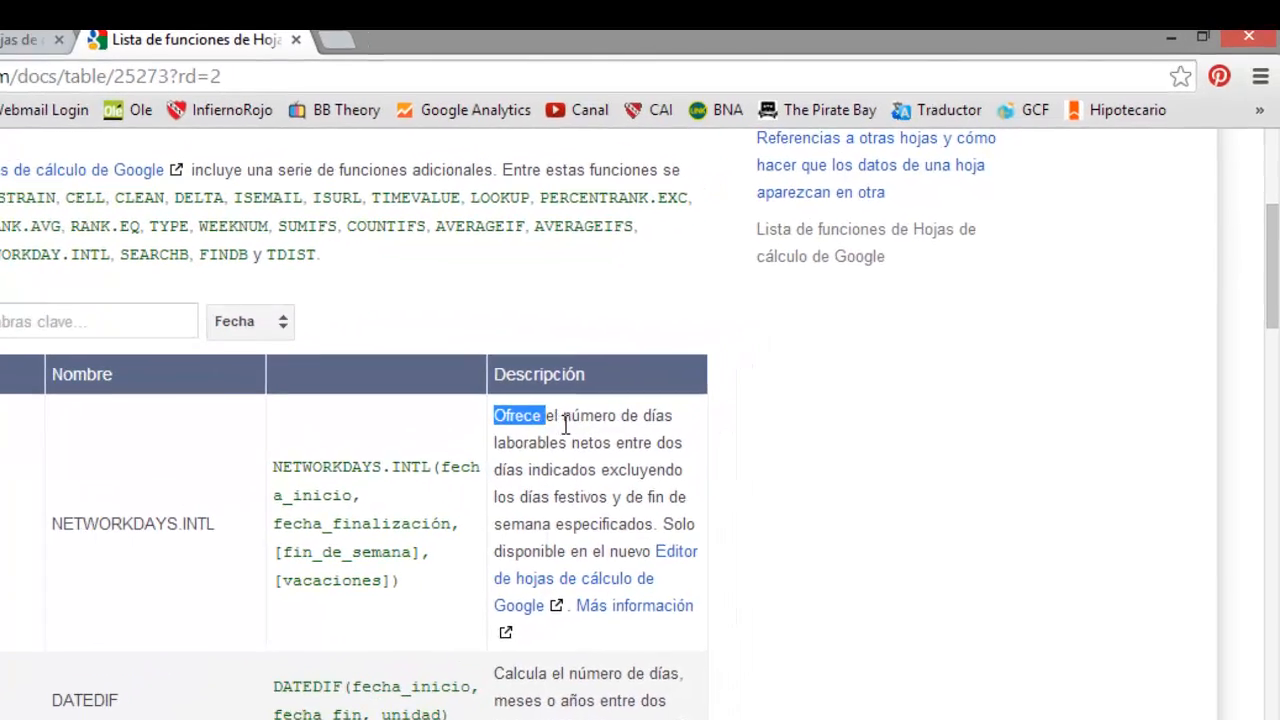
pyautogui.moveTo(578, 497); pyautogui.dragTo(658, 567)
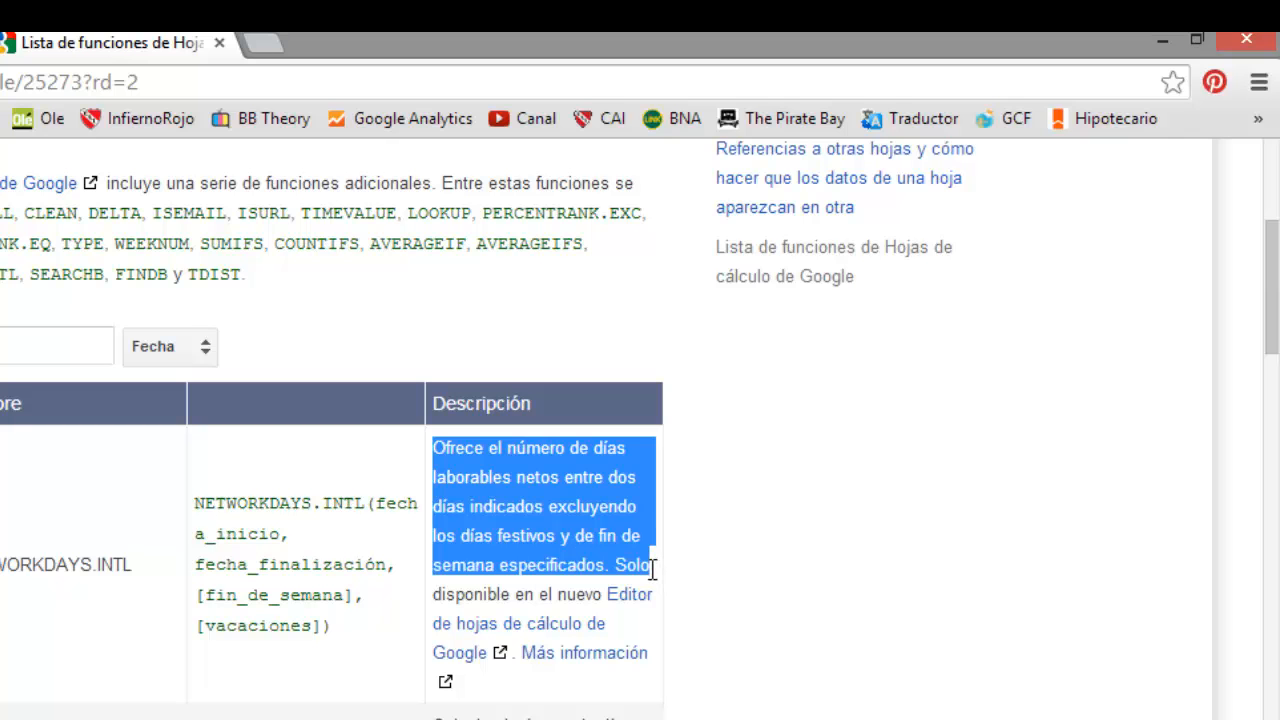
pyautogui.moveTo(651, 567); pyautogui.dragTo(551, 565)
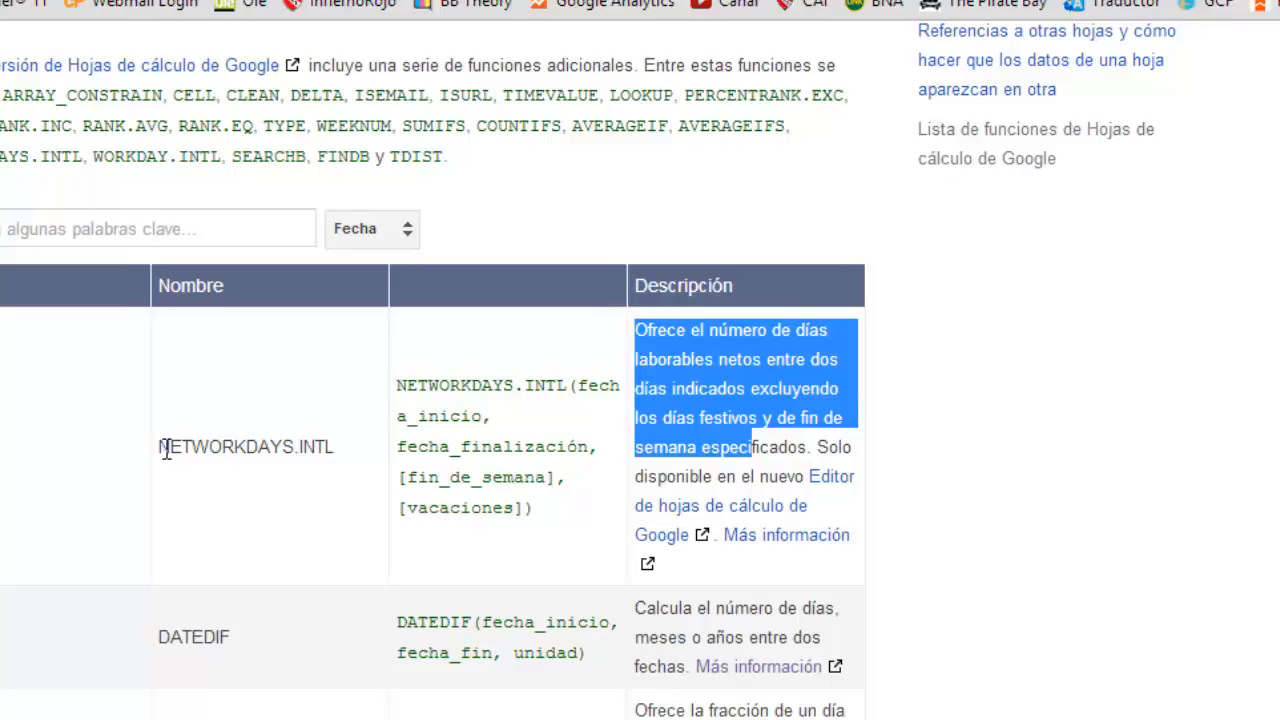
pyautogui.moveTo(163, 449); pyautogui.dragTo(437, 380)
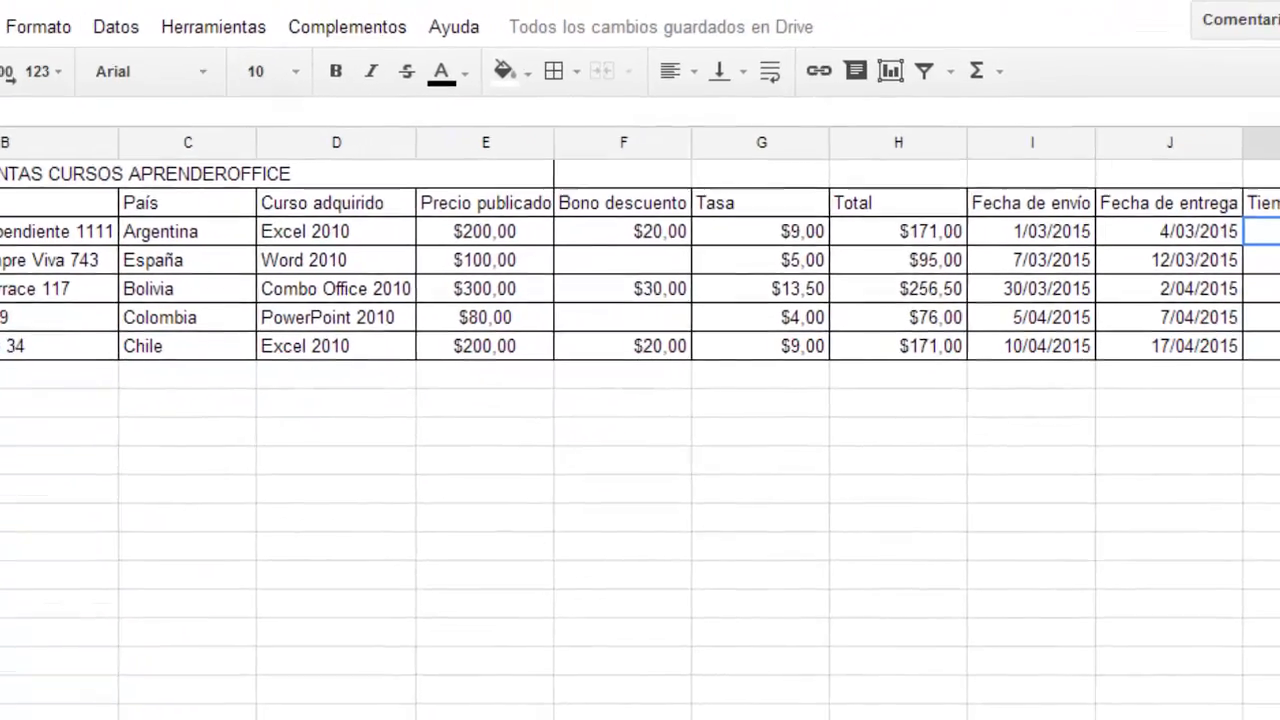
# - In the Ventas Cursos spreadsheet, enter the formula =NETWORKDAYS(I3;J3) in K3, under Tiempo de entrega
pyautogui.click(1208, 260)
pyautogui.write('=')
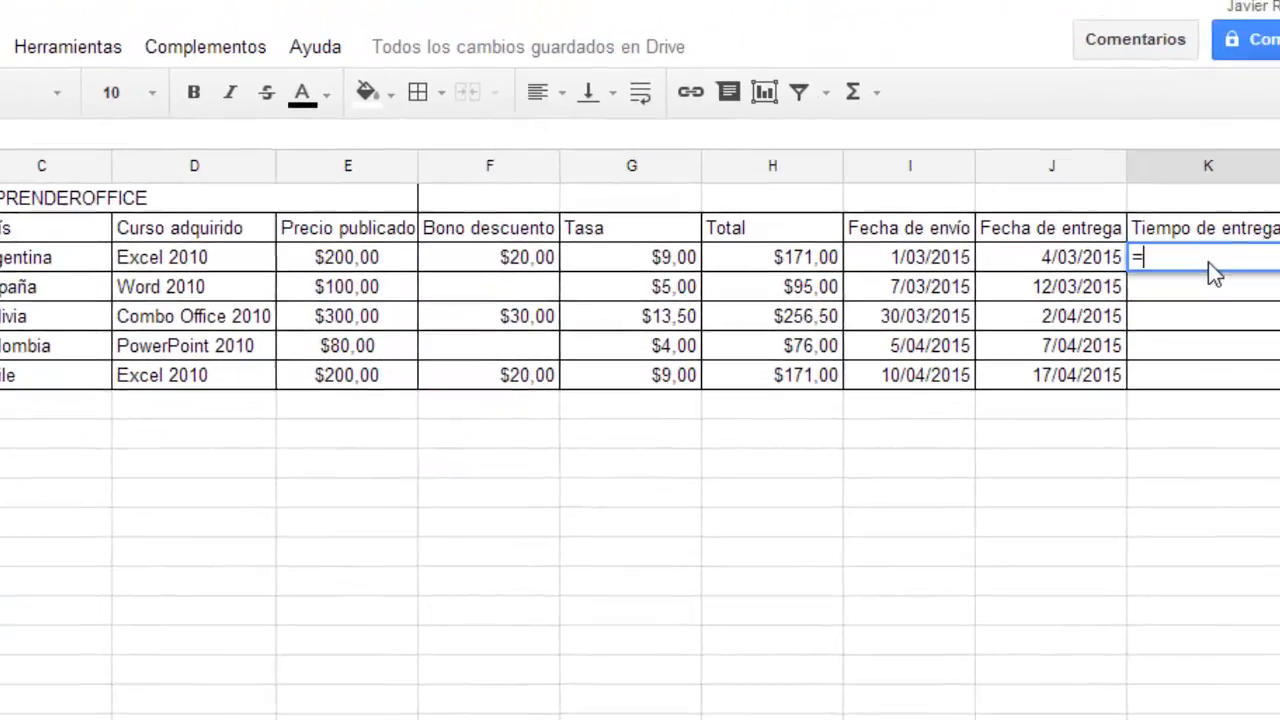
pyautogui.write('net')
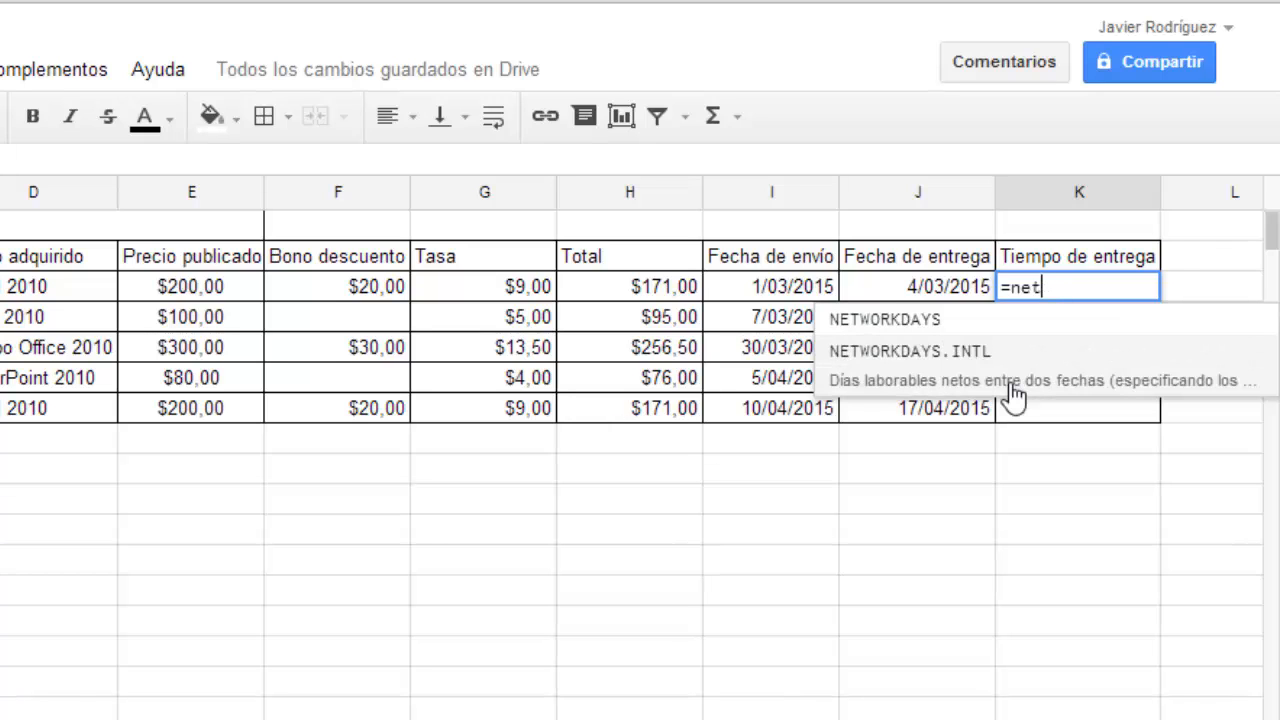
pyautogui.click(979, 333)
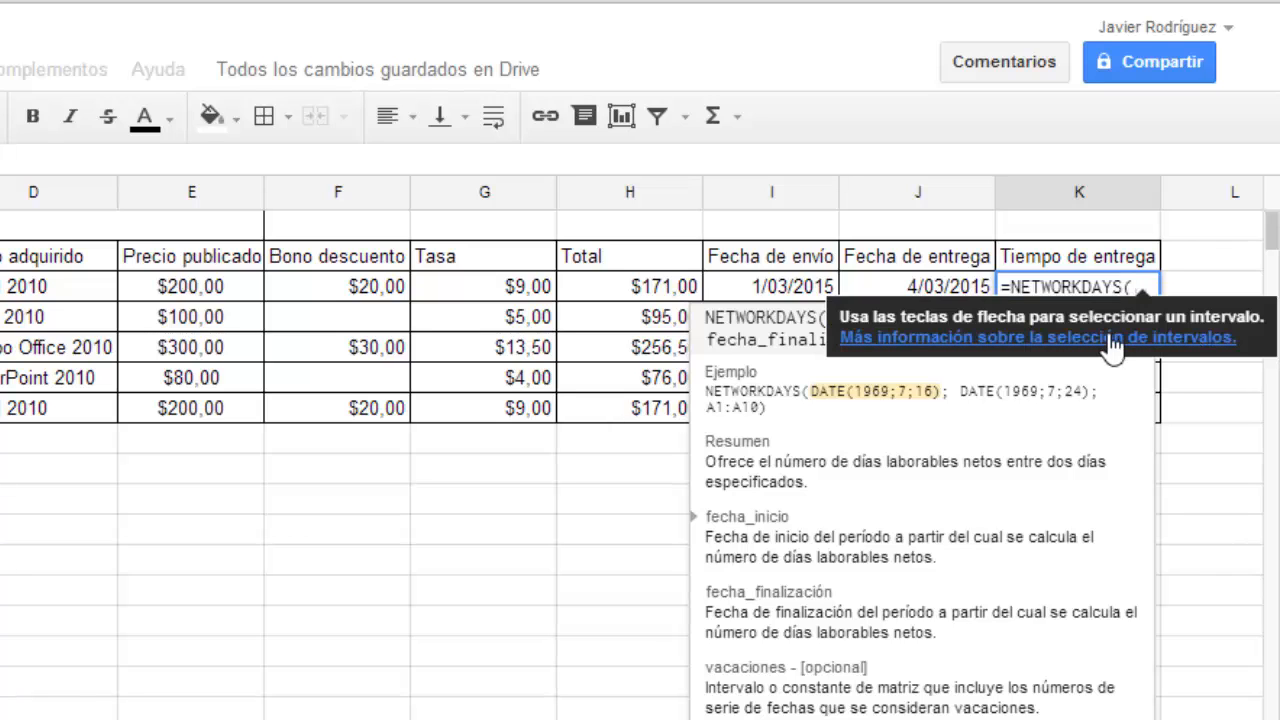
pyautogui.click(810, 288)
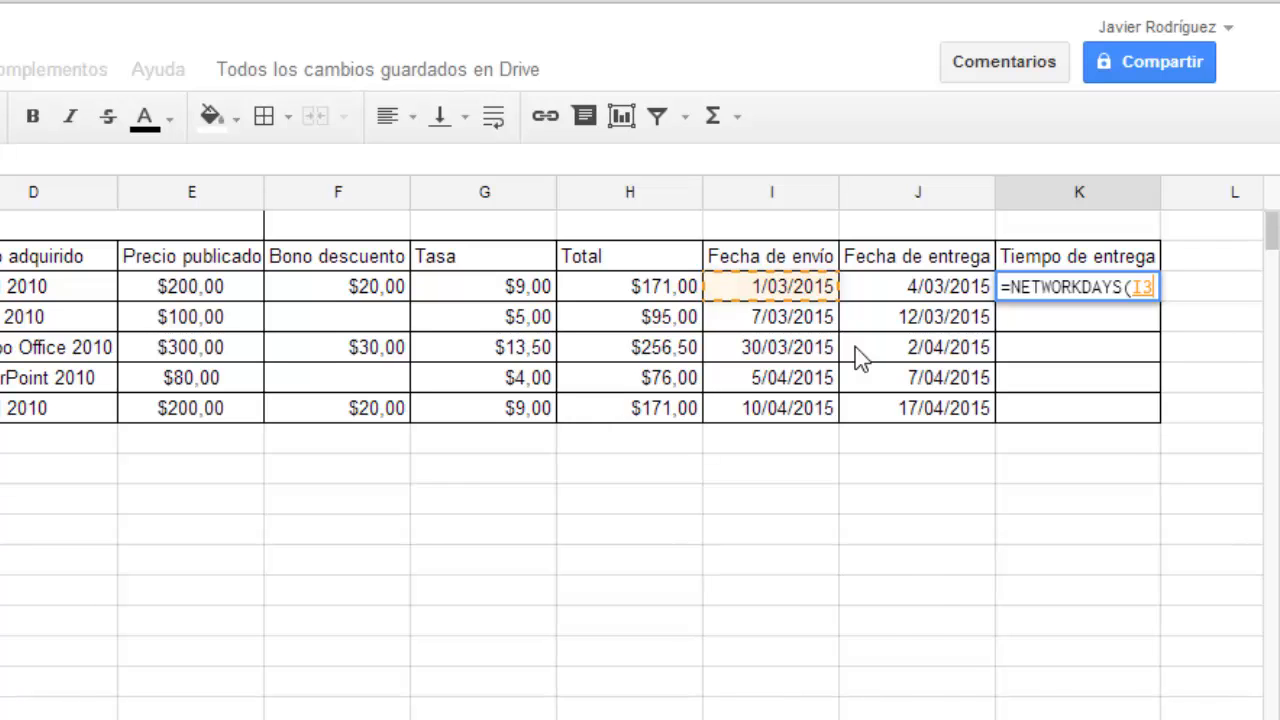
pyautogui.write(';')
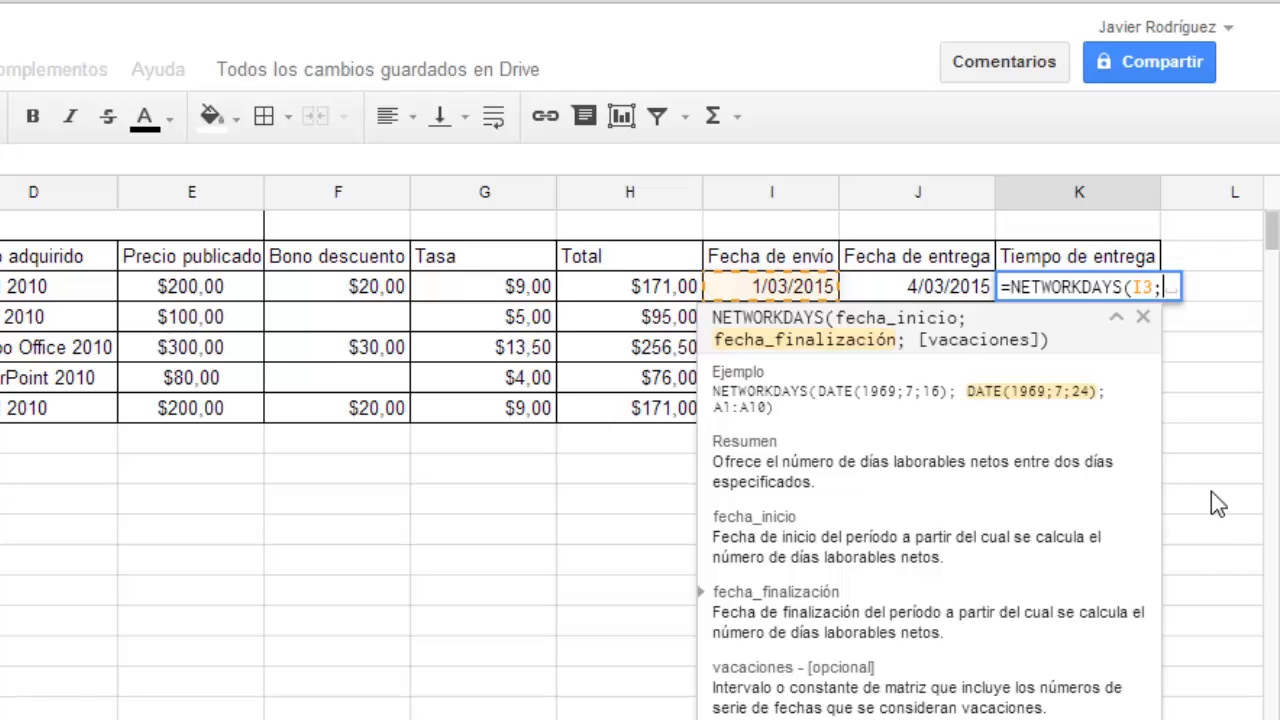
pyautogui.write('j3')
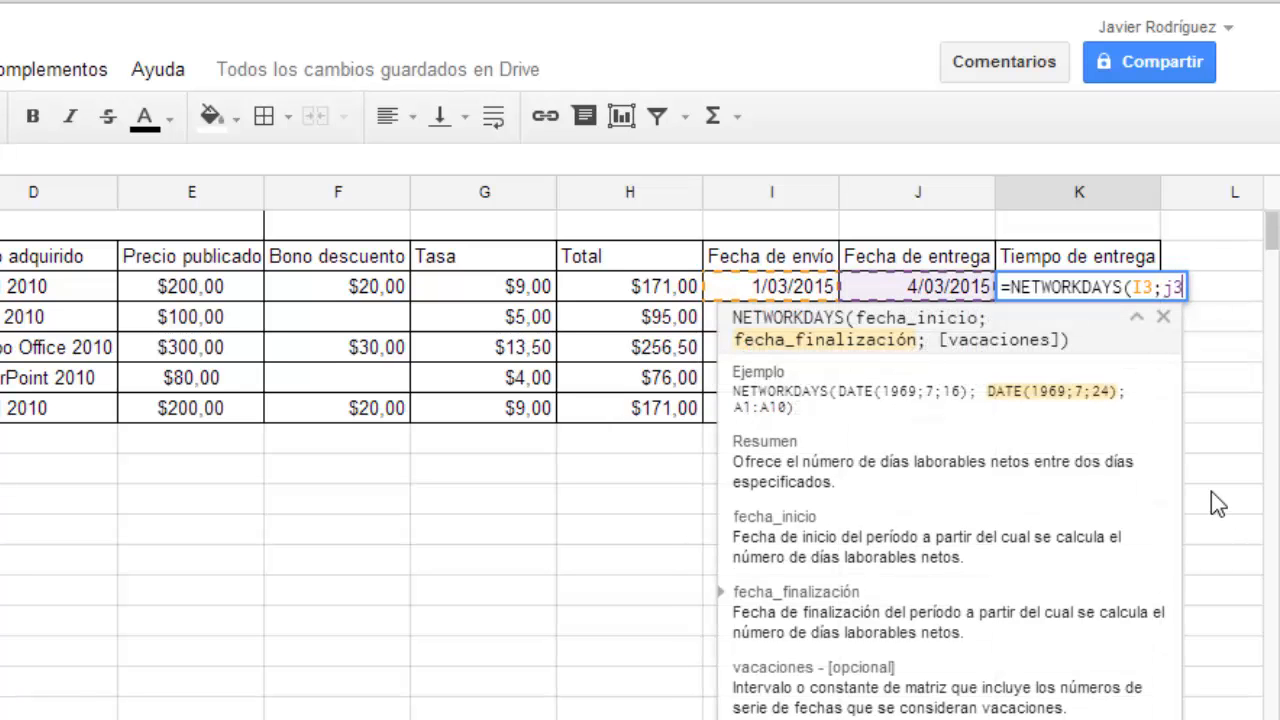
pyautogui.write(')')
pyautogui.press('Return')
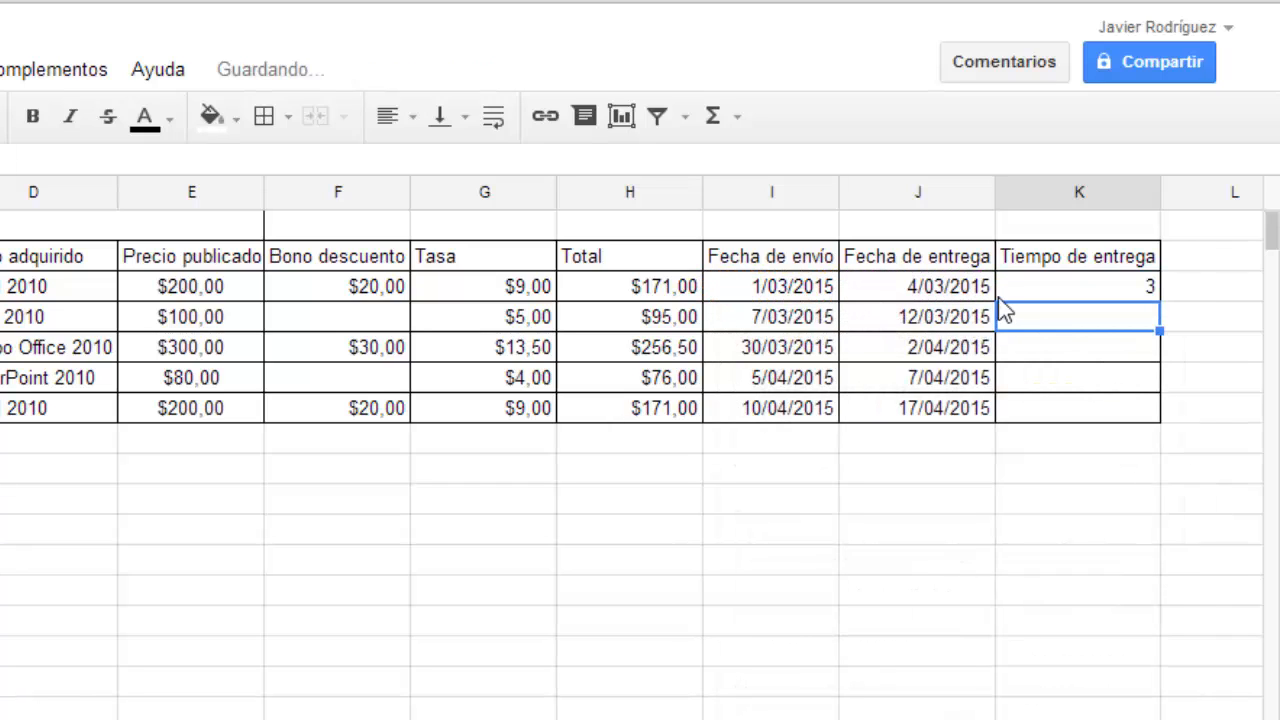
# - Check the dates in I3 and J3, and fill the K3 formula down through K7
pyautogui.click(808, 291)
pyautogui.click(897, 290)
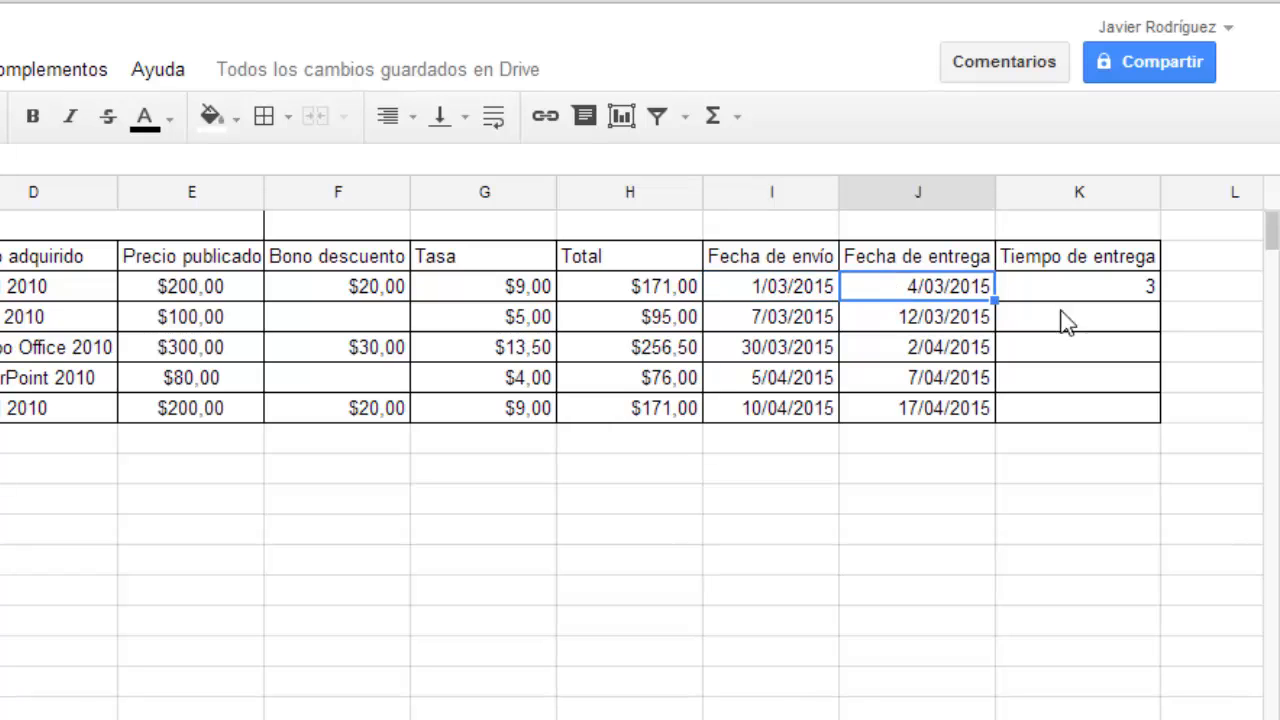
pyautogui.click(1118, 297)
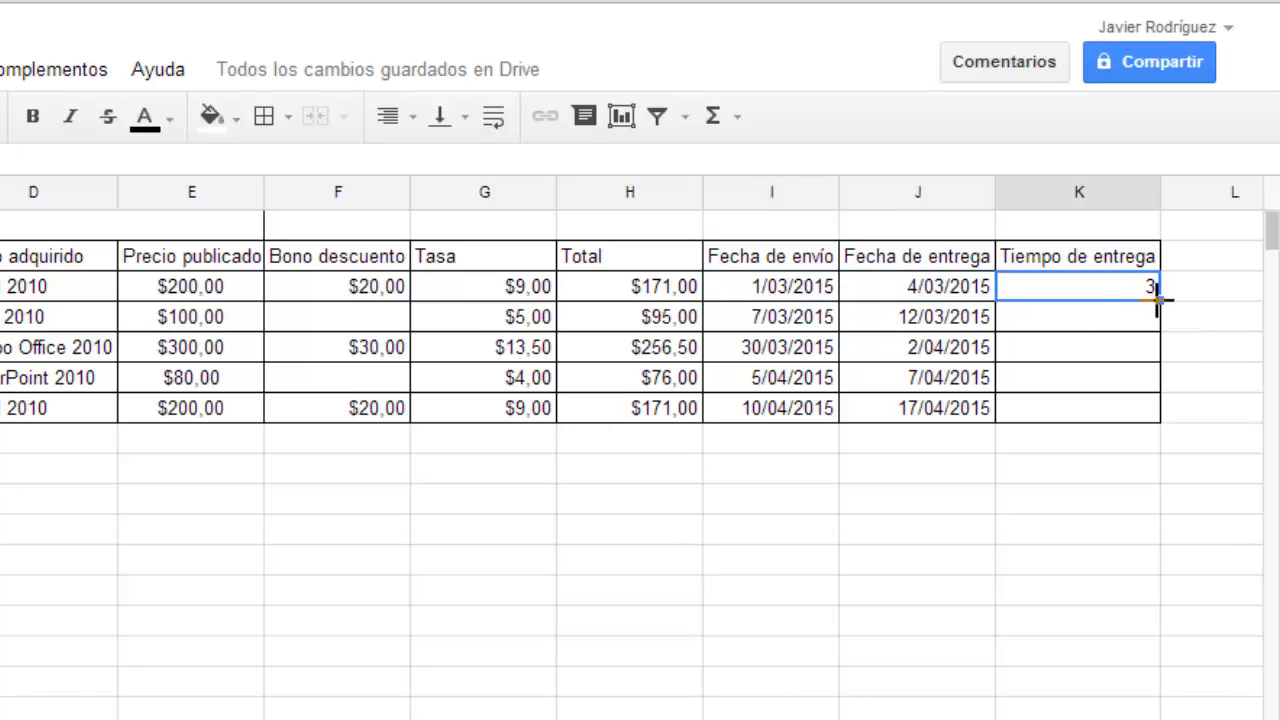
pyautogui.moveTo(1160, 300); pyautogui.dragTo(1153, 423)
# - Compare the row 4 shipping and delivery dates and working days with the March 2015 month in the system calendar
pyautogui.click(1130, 316)
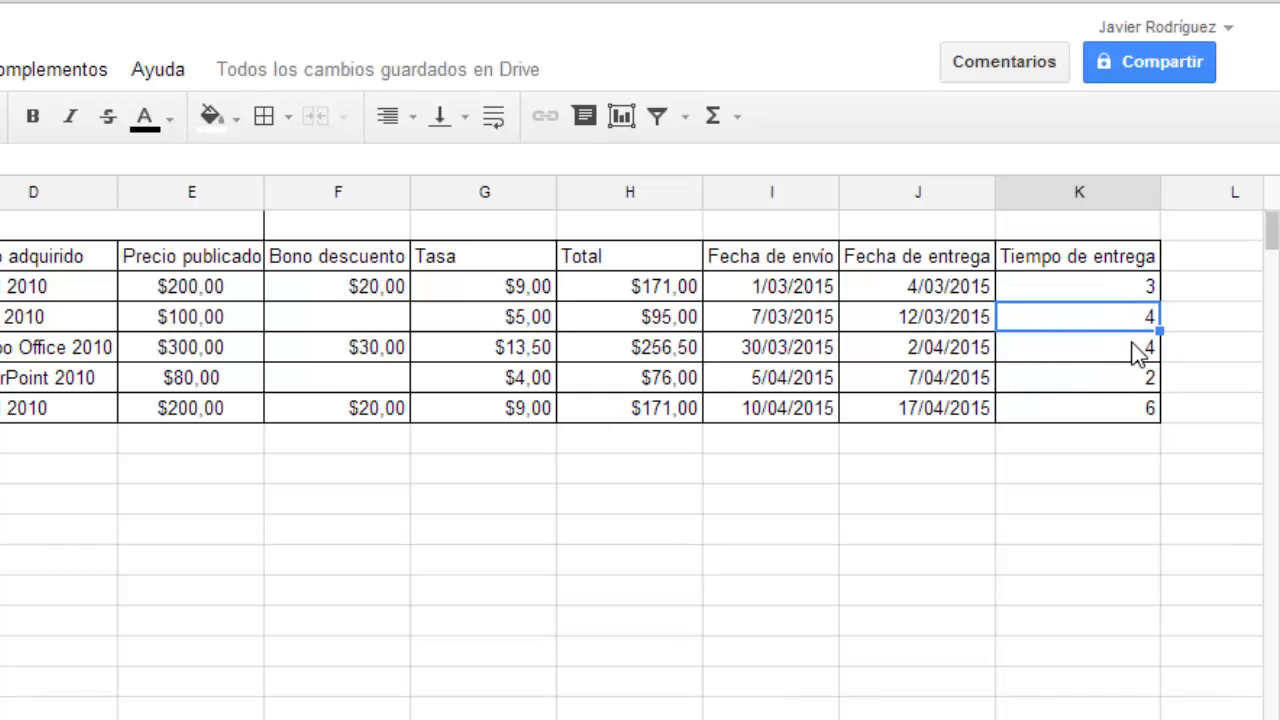
pyautogui.click(1134, 345)
pyautogui.click(825, 330)
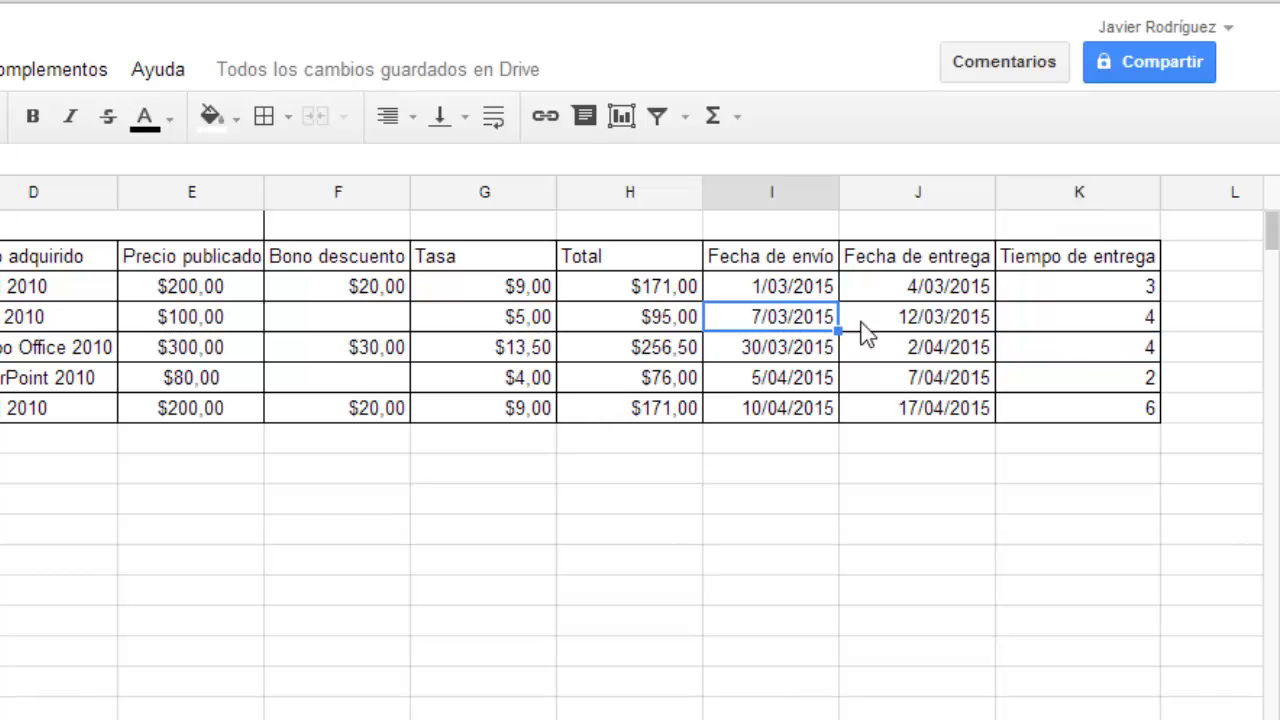
pyautogui.press('Right')
pyautogui.press('Right')
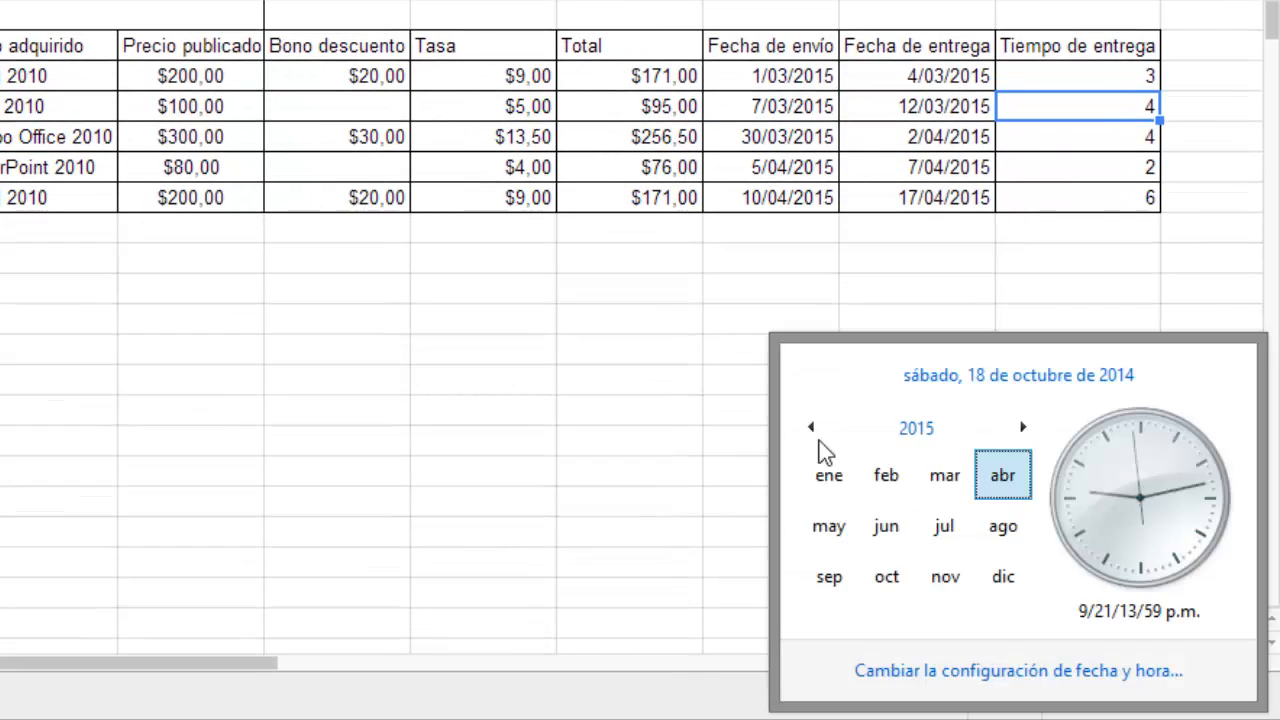
pyautogui.click(942, 484)
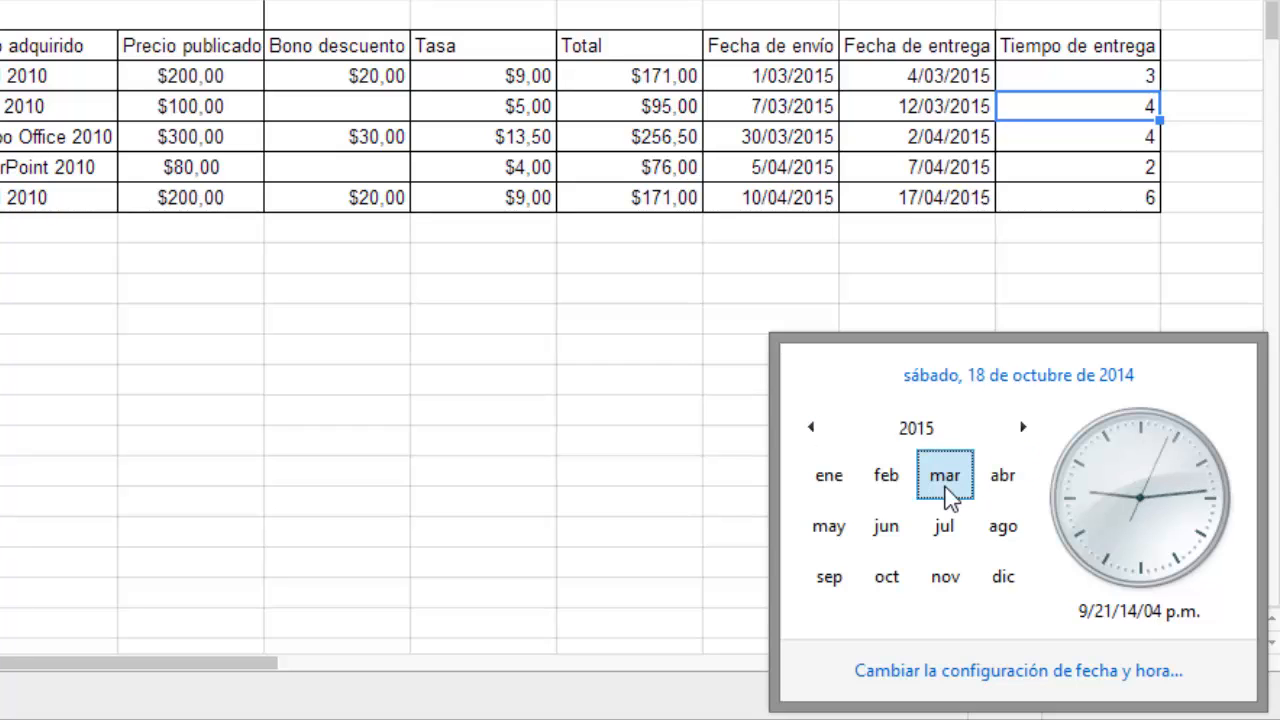
pyautogui.click(944, 484)
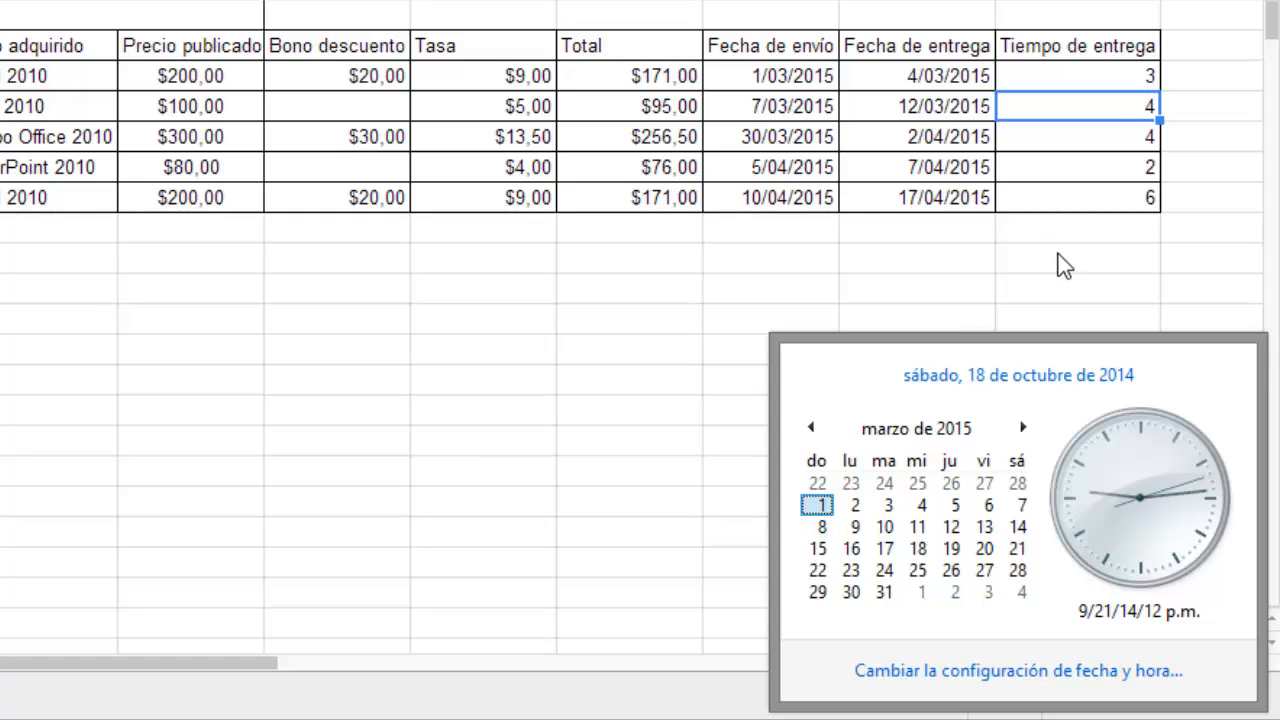
pyautogui.click(1104, 112)
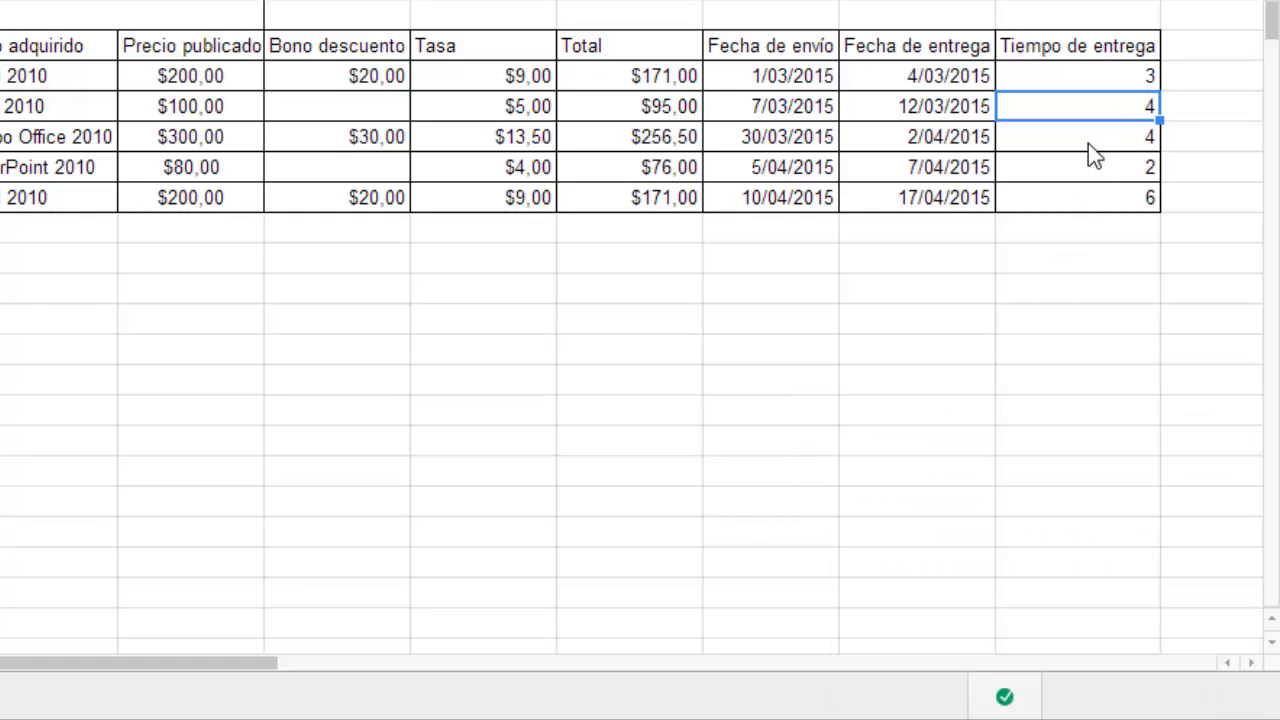
# - Review the shipping date in I4, the delivery date in J4 and the delivery time in K4 again
pyautogui.click(785, 112)
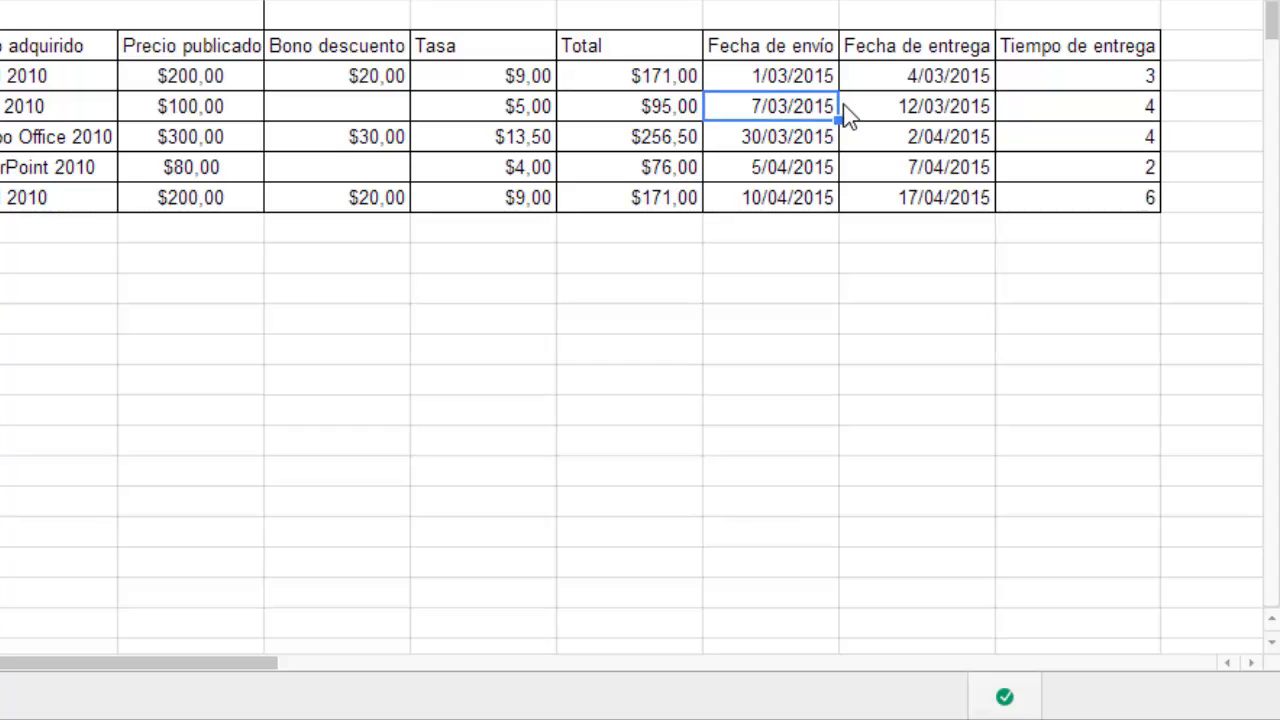
pyautogui.click(845, 108)
pyautogui.click(828, 112)
pyautogui.click(860, 110)
pyautogui.click(814, 112)
pyautogui.click(862, 108)
pyautogui.click(1077, 112)
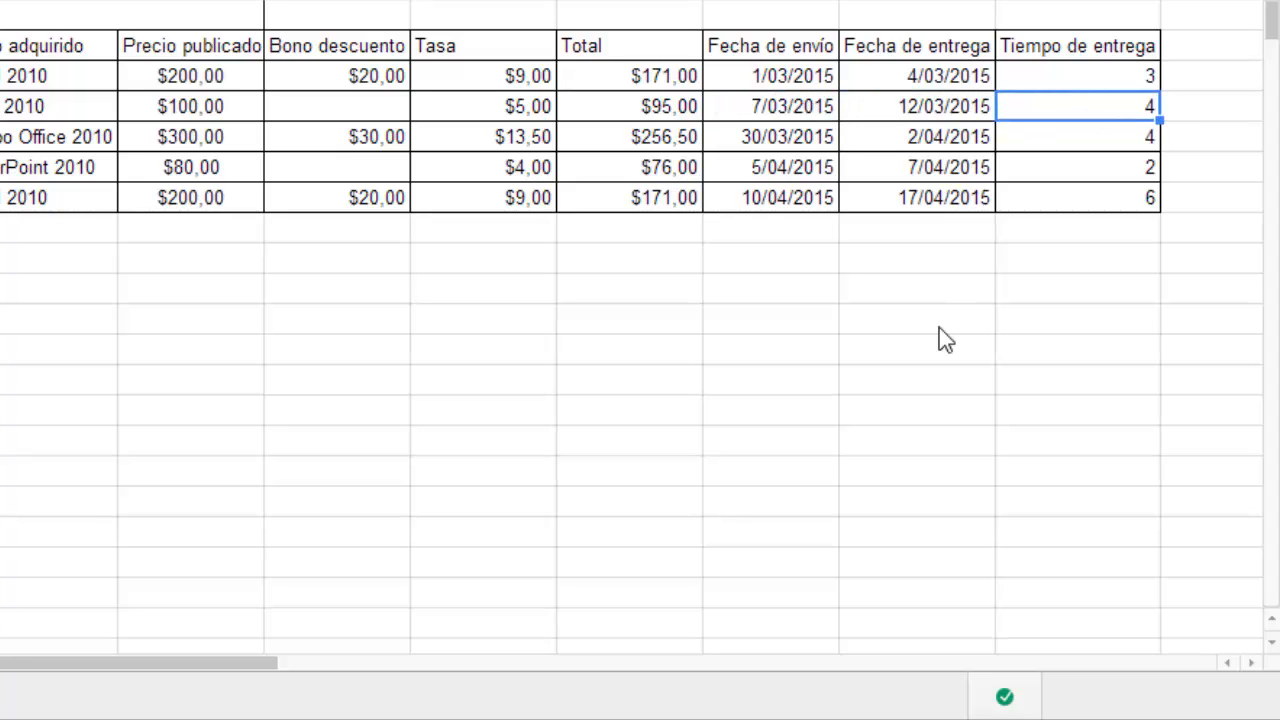